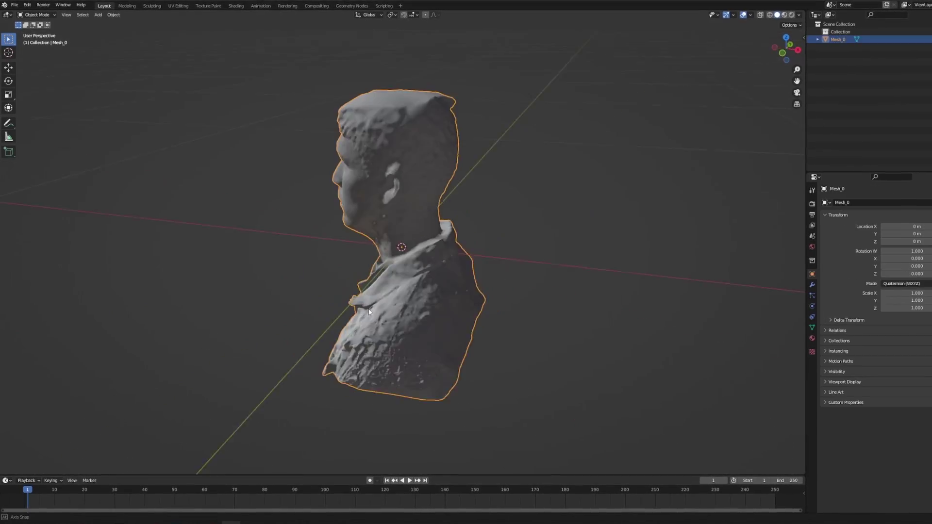
- Box-select the vertices along the ragged lower edge of the bust in the side view and delete them
{"action": "middle_click_drag", "start_coordinate": [514, 299], "coordinate": [460, 296]}
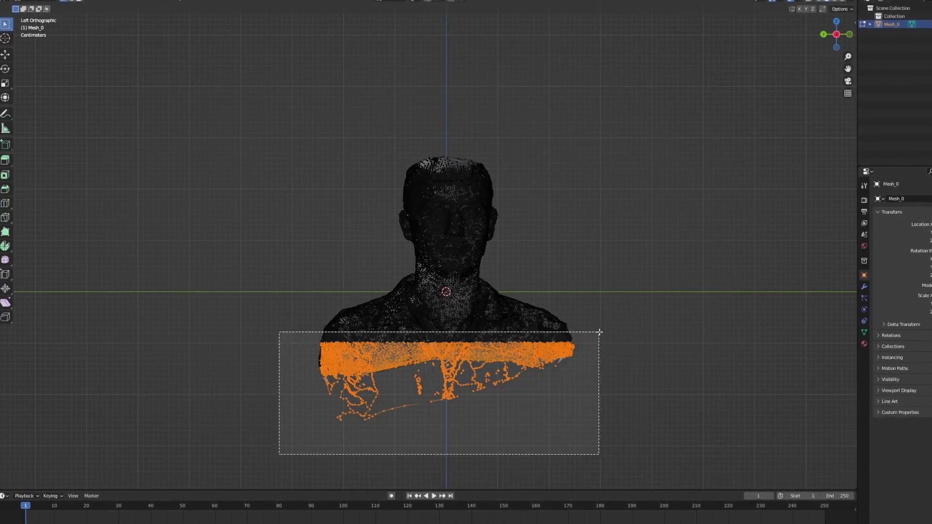
{"action": "left_click_drag", "start_coordinate": [287, 444], "coordinate": [604, 342]}
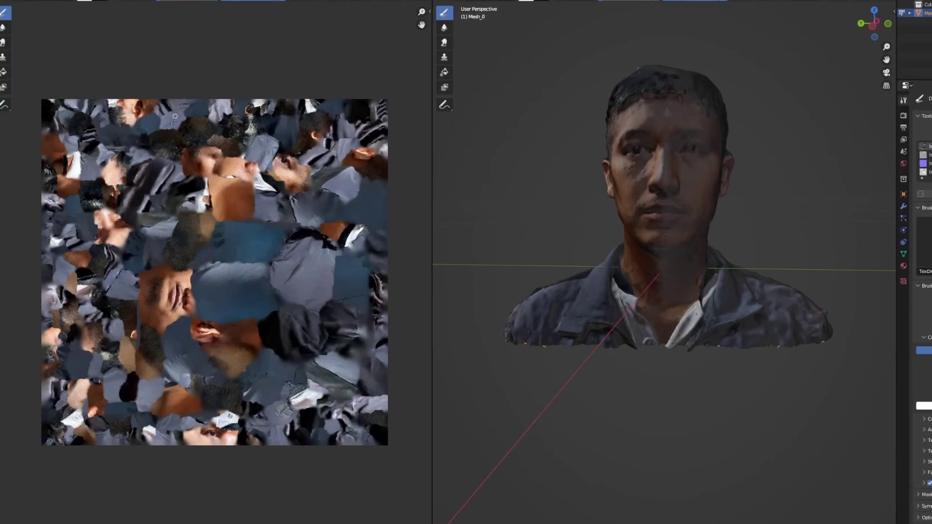
- Save the bust's texture image as yo_digital_textura.jpg in the Metahuman creator folder
{"action": "left_click", "coordinate": [67, 0]}
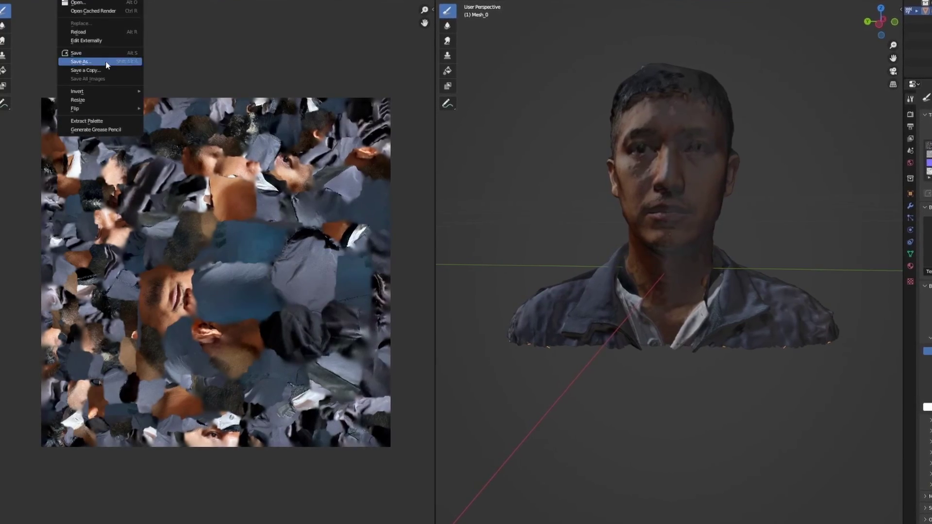
{"action": "left_click", "coordinate": [106, 62]}
{"action": "left_click", "coordinate": [353, 338]}
{"action": "left_click", "coordinate": [427, 381]}
{"action": "type", "text": "yo_digital_textura.jpg"}
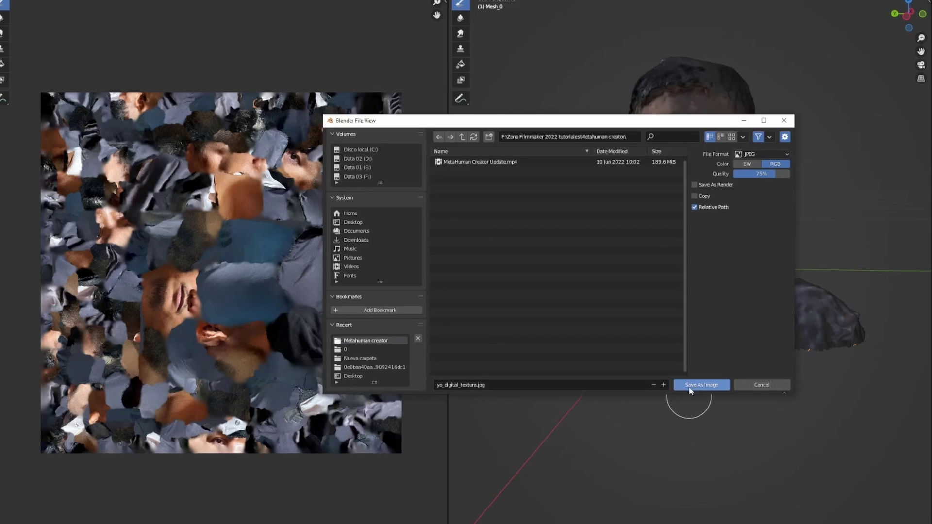
{"action": "left_click", "coordinate": [692, 384]}
- Export the trimmed bust as yo_digital.fbx to the Metahuman creator folder
{"action": "left_click", "coordinate": [122, 26]}
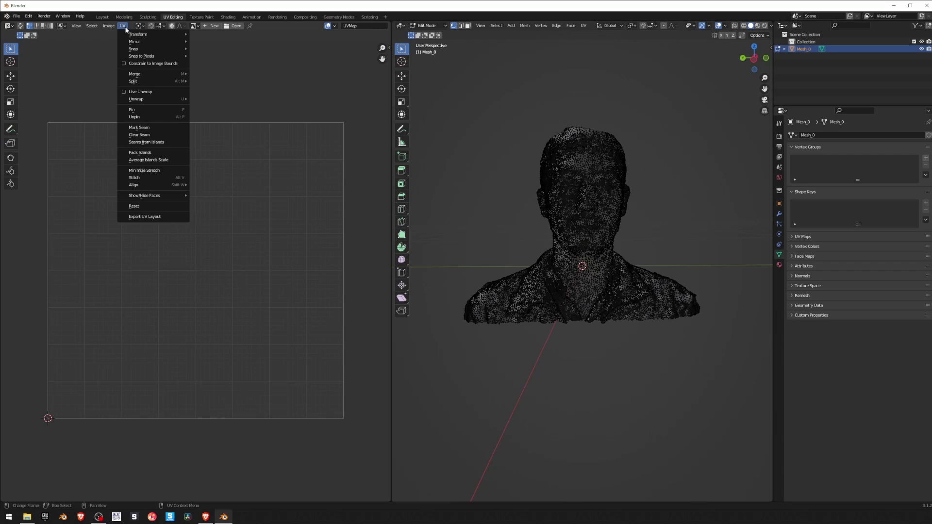
{"action": "left_click", "coordinate": [102, 17]}
{"action": "left_click", "coordinate": [16, 16]}
{"action": "mouse_move", "coordinate": [43, 121]}
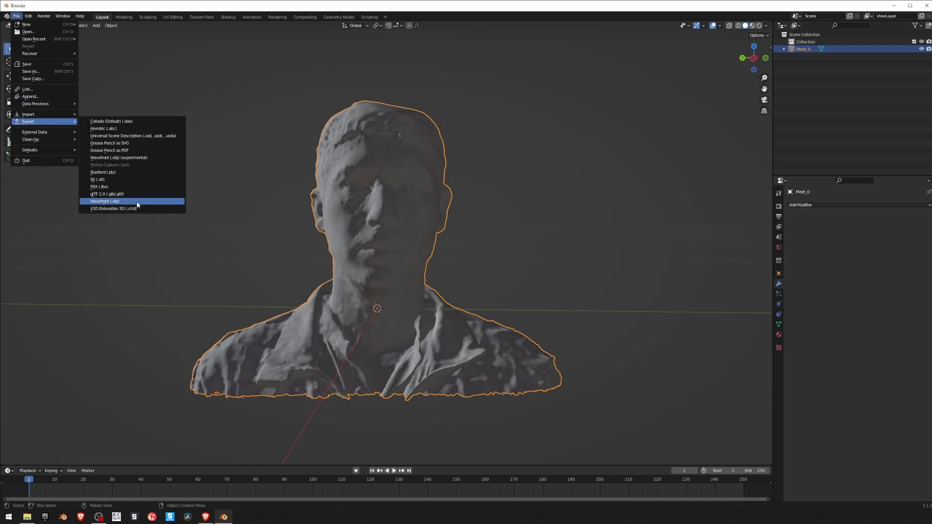
{"action": "left_click", "coordinate": [131, 187]}
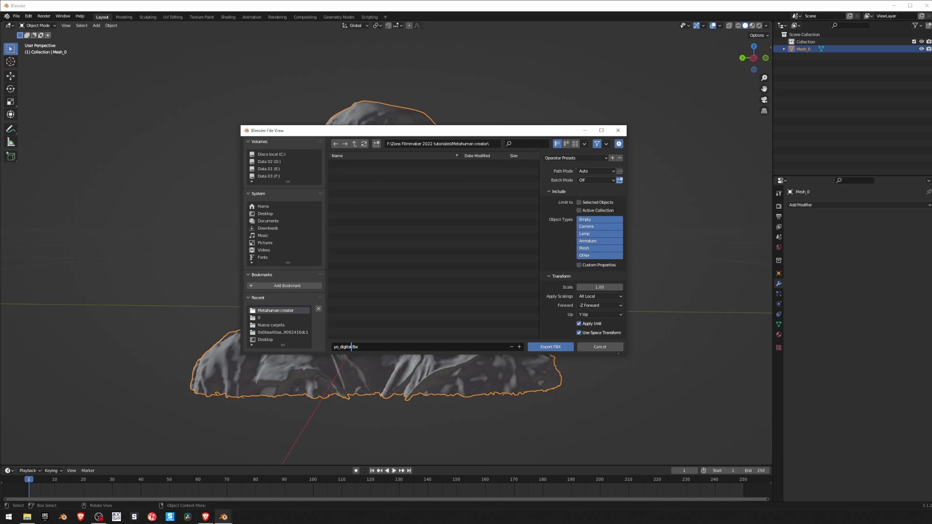
{"action": "left_click", "coordinate": [556, 347]}
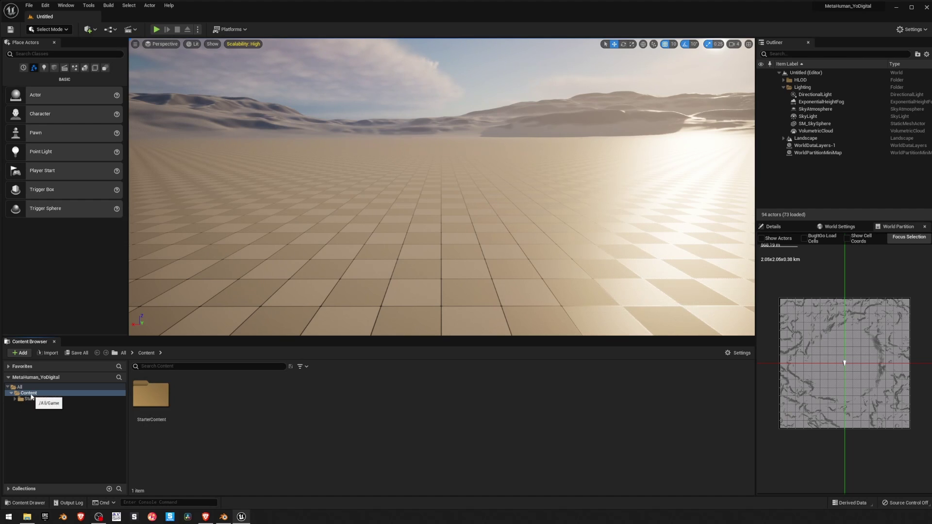
- In the Unreal Engine project, create a folder named YoDigital inside Content and open it
{"action": "right_click", "coordinate": [267, 416]}
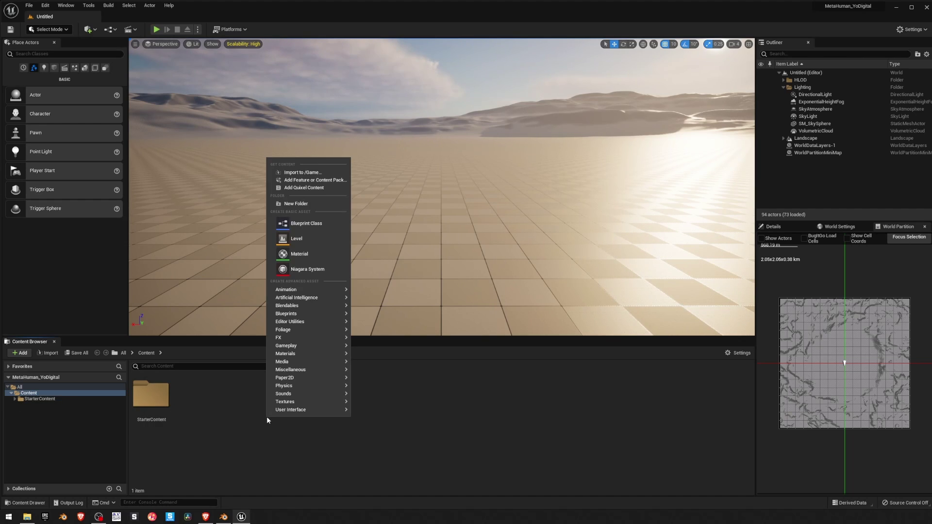
{"action": "left_click", "coordinate": [301, 206]}
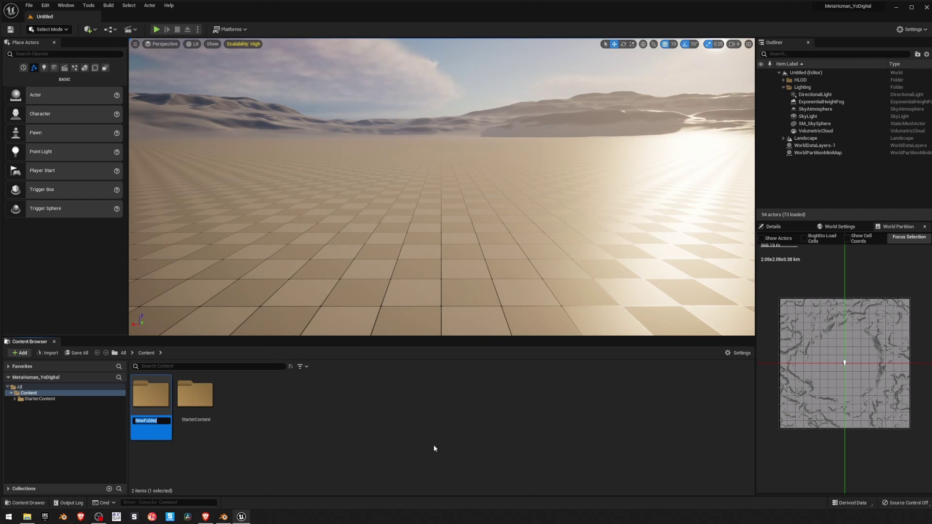
{"action": "type", "text": "YoDigital"}
{"action": "key", "text": "Return"}
{"action": "double_click", "coordinate": [197, 396]}
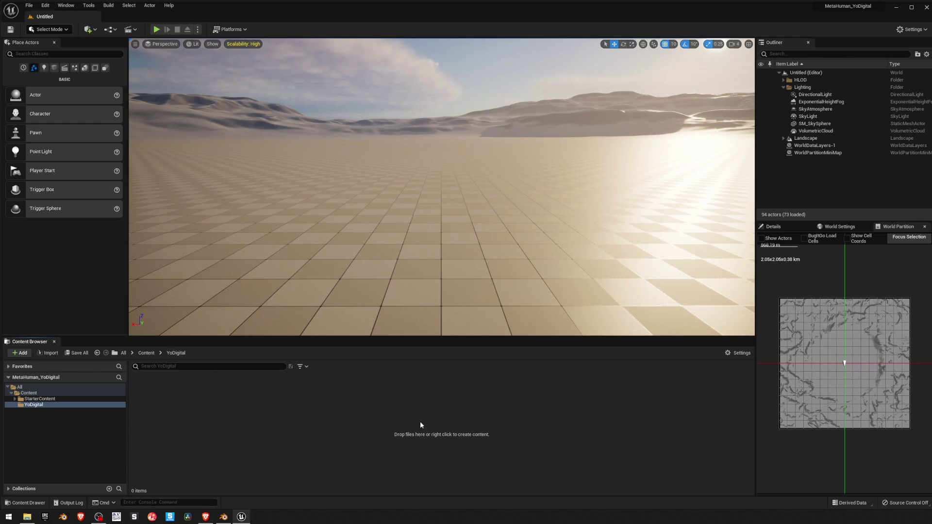
- Import the yo_digital mesh file into the YoDigital folder
{"action": "right_click", "coordinate": [229, 425]}
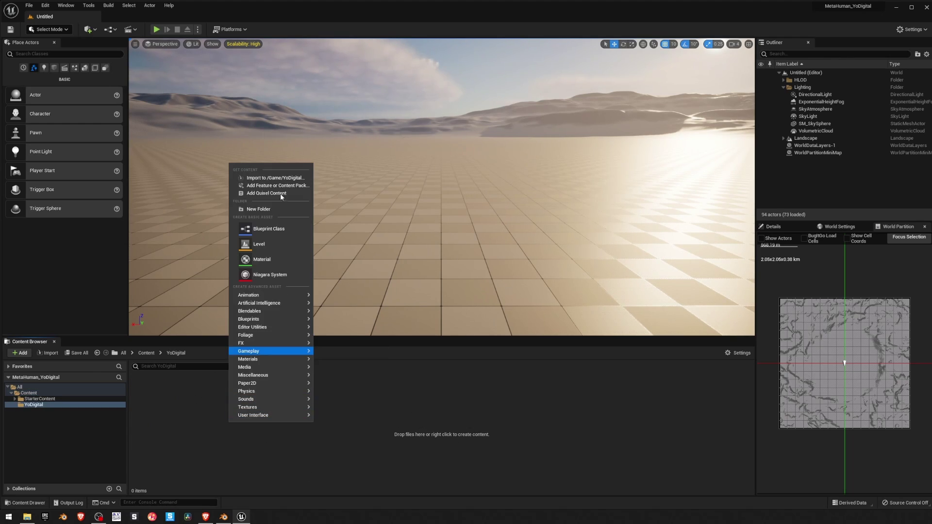
{"action": "left_click", "coordinate": [285, 178]}
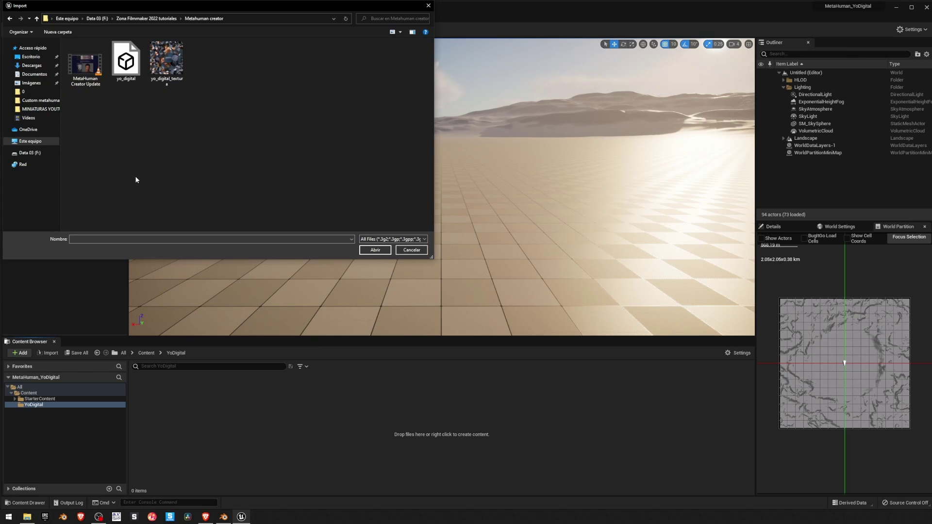
{"action": "left_click", "coordinate": [375, 250]}
{"action": "left_click", "coordinate": [639, 414]}
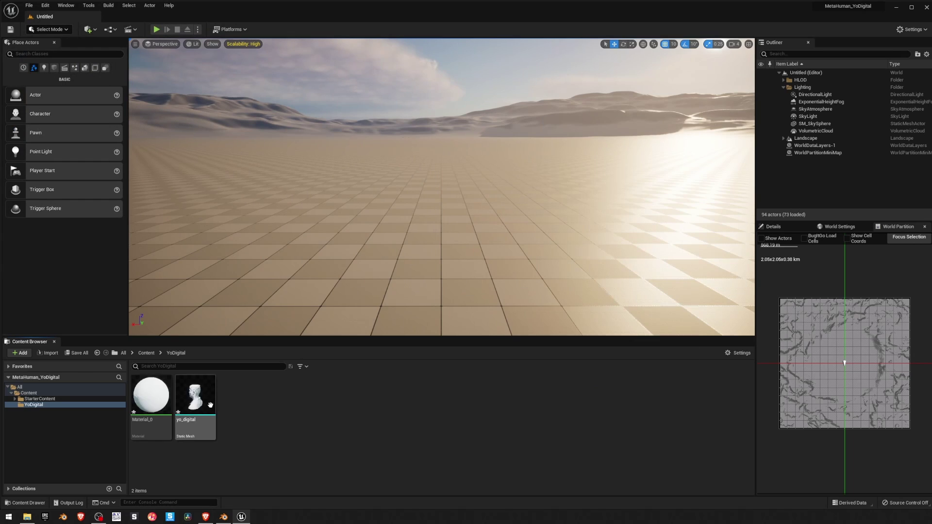
- Place the yo_digital static mesh in the level and frame the bust from the front
{"action": "mouse_move", "coordinate": [210, 405]}
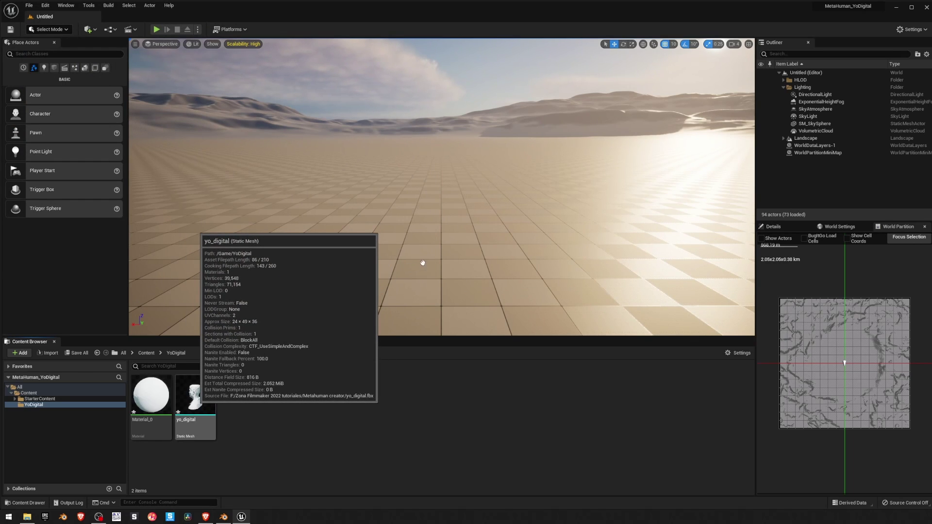
{"action": "left_click_drag", "start_coordinate": [422, 263], "coordinate": [424, 259]}
{"action": "key", "text": "f"}
{"action": "key", "text": "d"}
{"action": "right_click_drag", "start_coordinate": [551, 258], "coordinate": [310, 233]}
{"action": "key", "text": "w"}
- Import the yo_digital_textura image from the Metahuman creator folder into the YoDigital folder
{"action": "left_click_drag", "start_coordinate": [403, 205], "coordinate": [368, 369]}
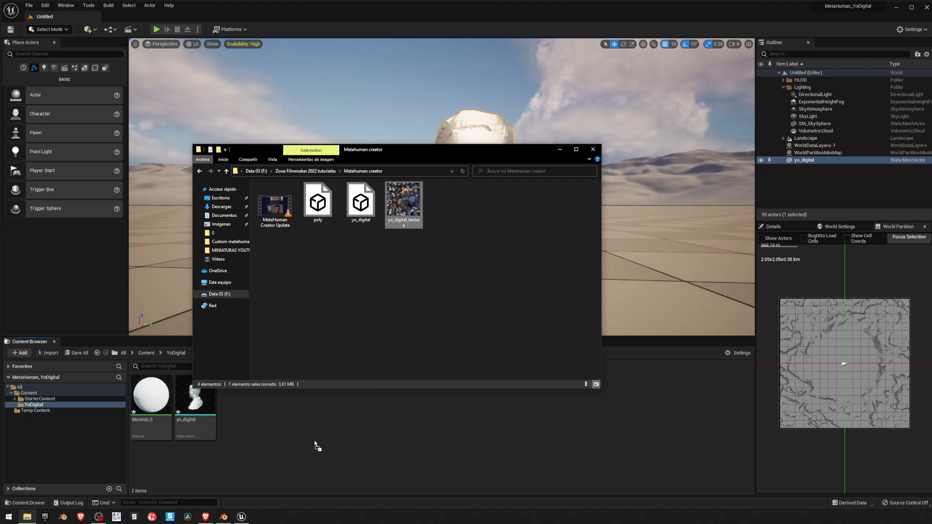
{"action": "left_click_drag", "start_coordinate": [315, 441], "coordinate": [315, 441]}
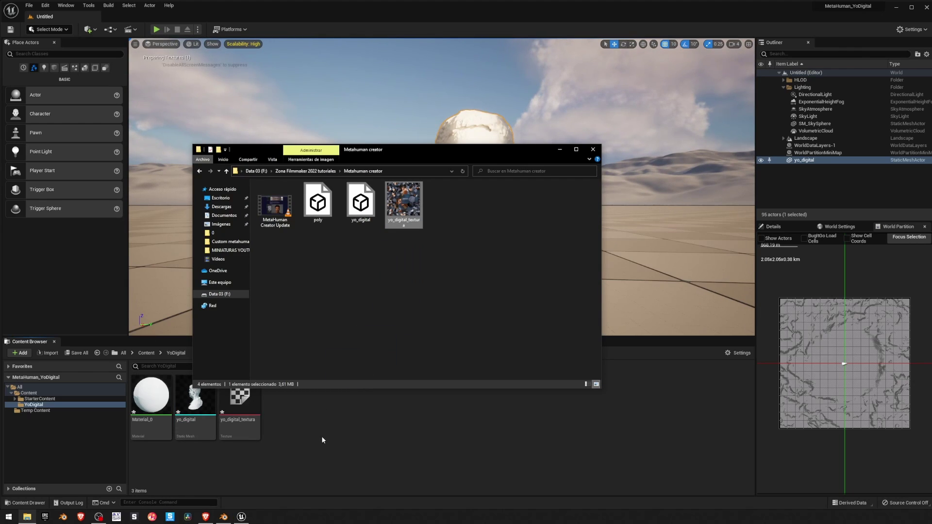
{"action": "left_click", "coordinate": [320, 418]}
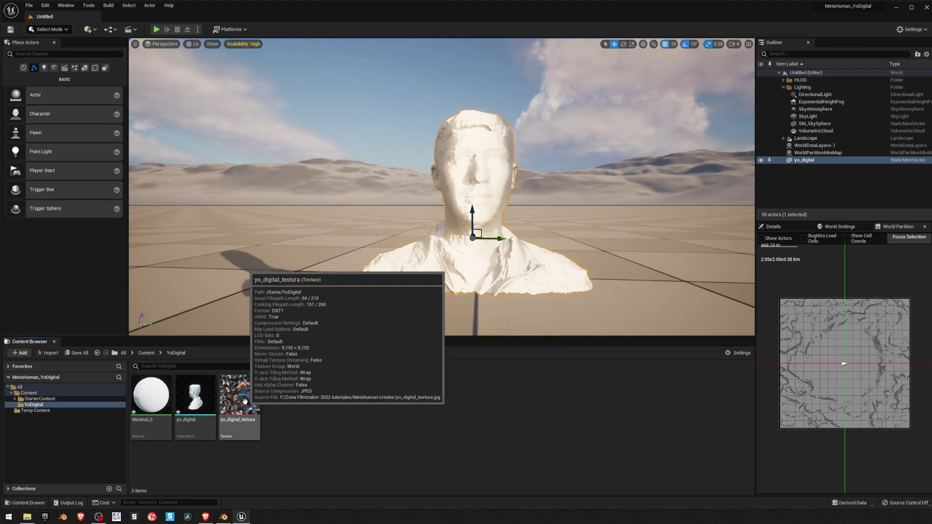
- Open the bust's Material_0 for editing and add yo_digital_textura to its graph as a Texture Sample
{"action": "left_click", "coordinate": [156, 398]}
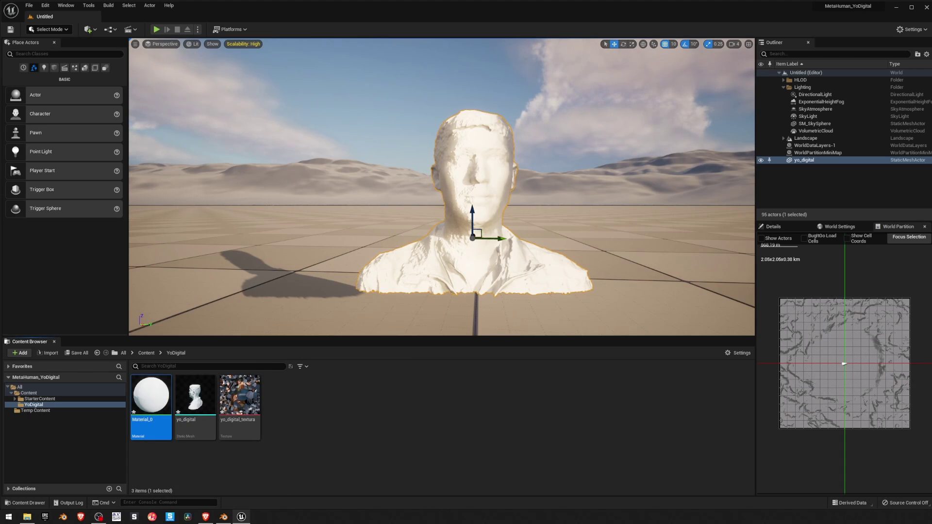
{"action": "left_click", "coordinate": [780, 227]}
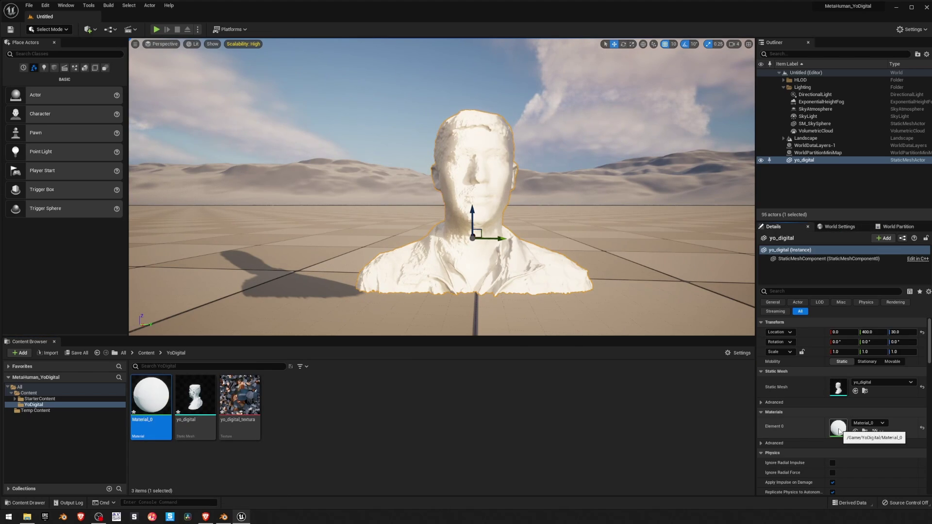
{"action": "double_click", "coordinate": [839, 429]}
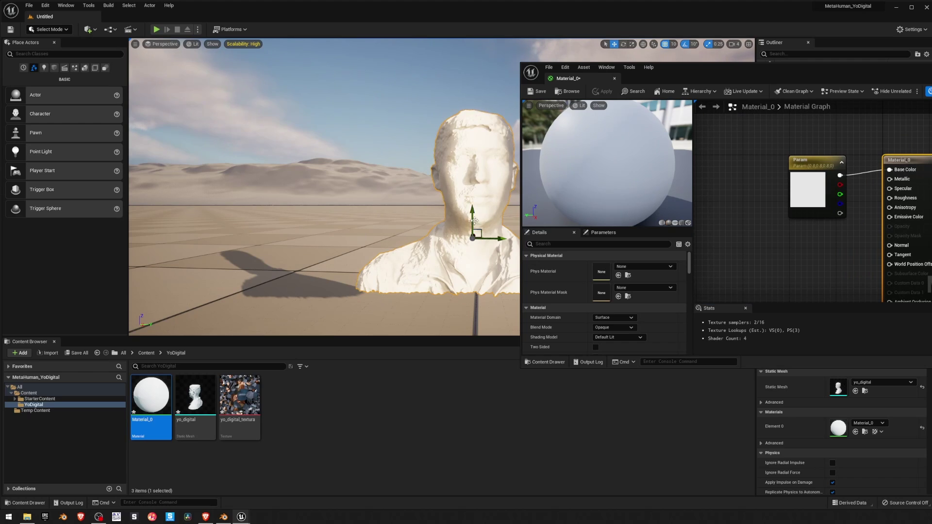
{"action": "left_click_drag", "start_coordinate": [239, 395], "coordinate": [776, 232]}
- Connect the Texture Sample's RGB output to Base Color in place of the deleted Param node, and apply the material
{"action": "left_click_drag", "start_coordinate": [823, 164], "coordinate": [743, 166]}
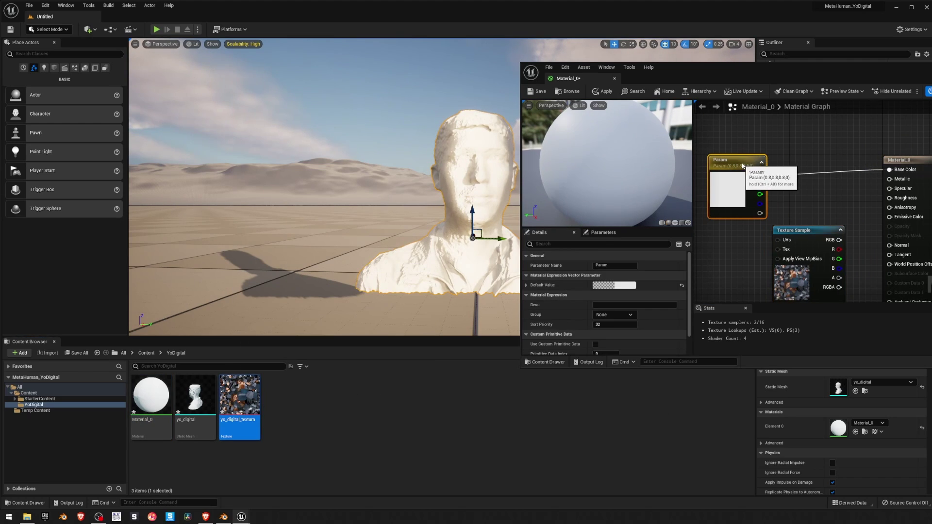
{"action": "left_click_drag", "start_coordinate": [838, 239], "coordinate": [889, 169]}
{"action": "key", "text": "Delete"}
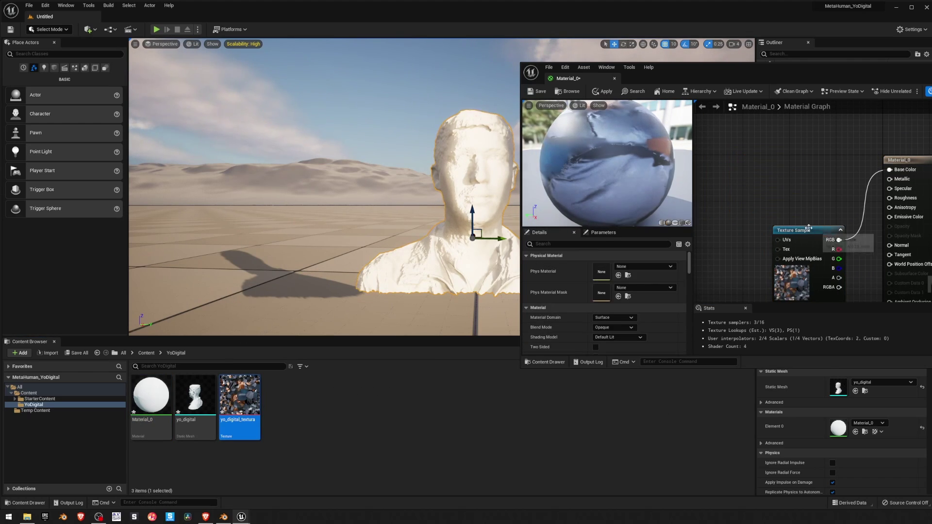
{"action": "left_click_drag", "start_coordinate": [809, 228], "coordinate": [792, 158]}
{"action": "left_click", "coordinate": [605, 92]}
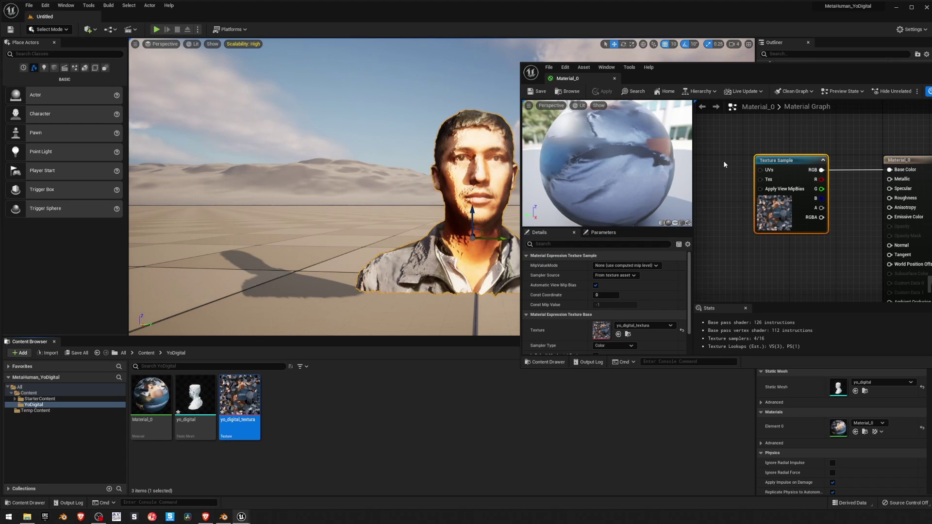
{"action": "left_click_drag", "start_coordinate": [819, 66], "coordinate": [812, 65]}
{"action": "key", "text": "a"}
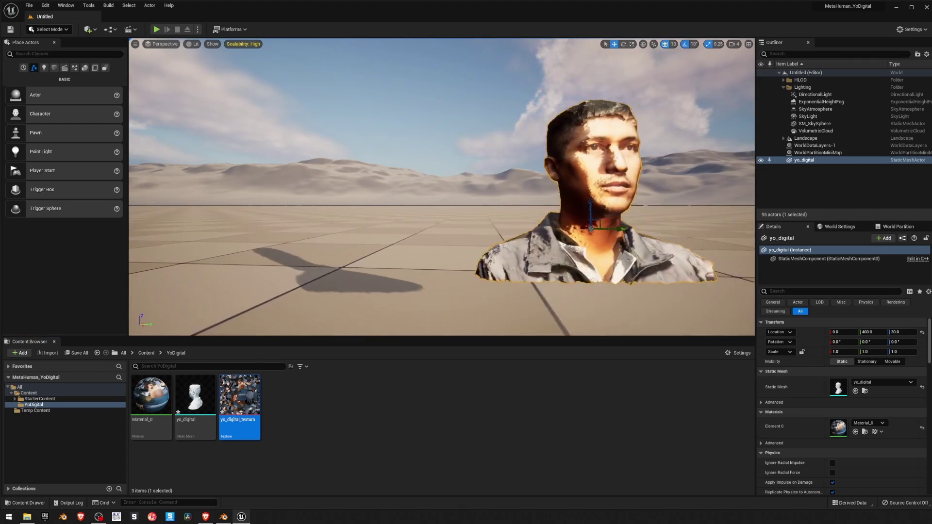
{"action": "key", "text": "d"}
{"action": "key", "text": "a"}
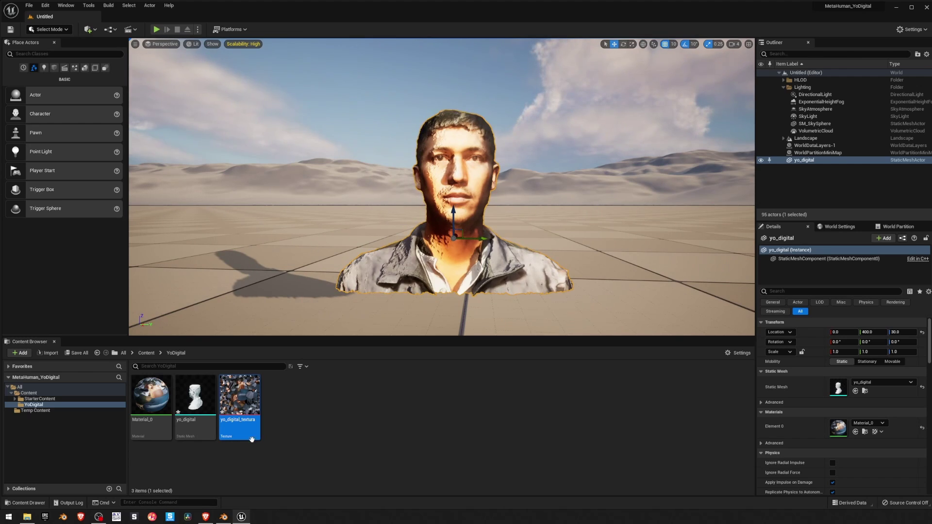
{"action": "right_click", "coordinate": [332, 404]}
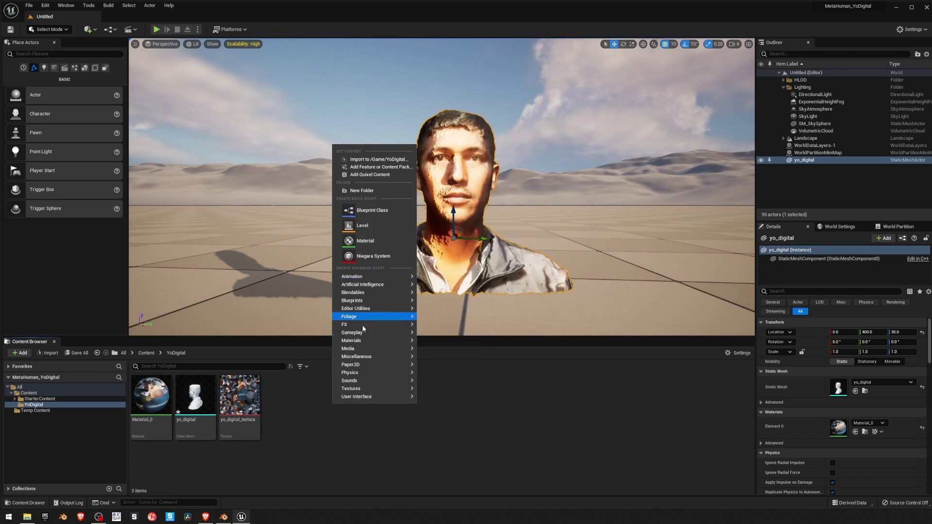
{"action": "mouse_move", "coordinate": [368, 353]}
{"action": "left_click", "coordinate": [288, 418]}
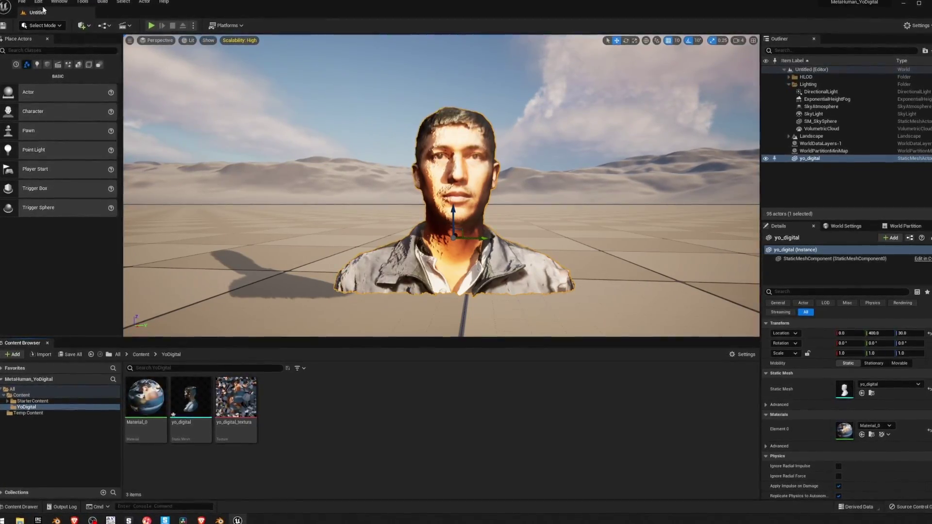
- Find the MetaHuman plugin by searching for "meta" and enable it, accepting its experimental status
{"action": "left_click", "coordinate": [43, 8]}
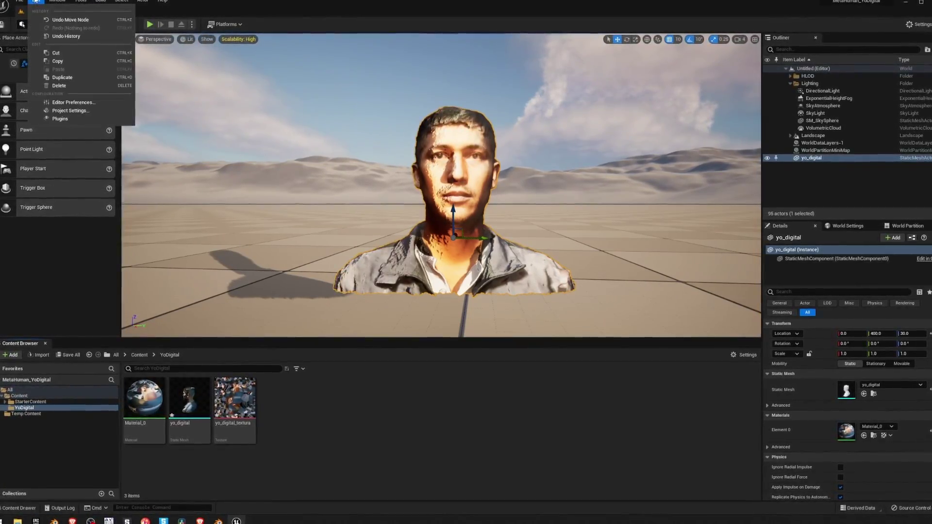
{"action": "left_click", "coordinate": [59, 119]}
{"action": "type", "text": "meta"}
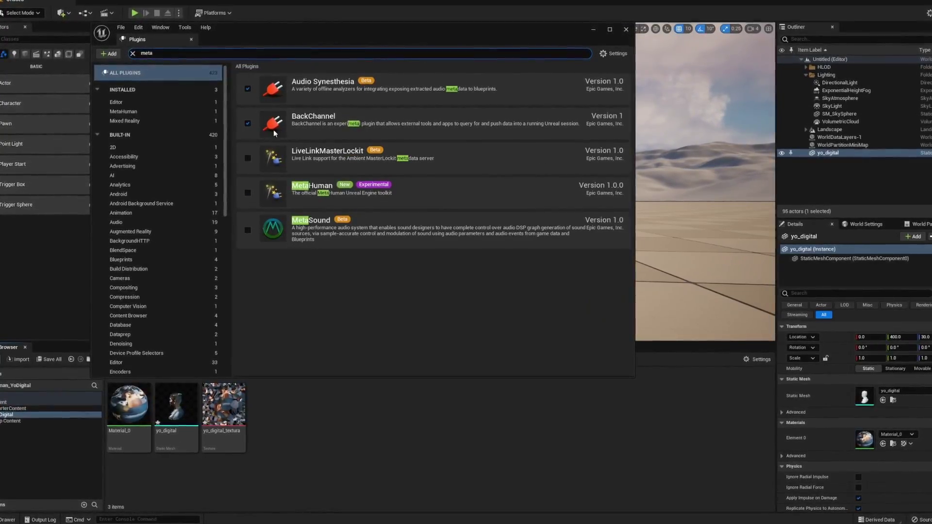
{"action": "left_click", "coordinate": [245, 192]}
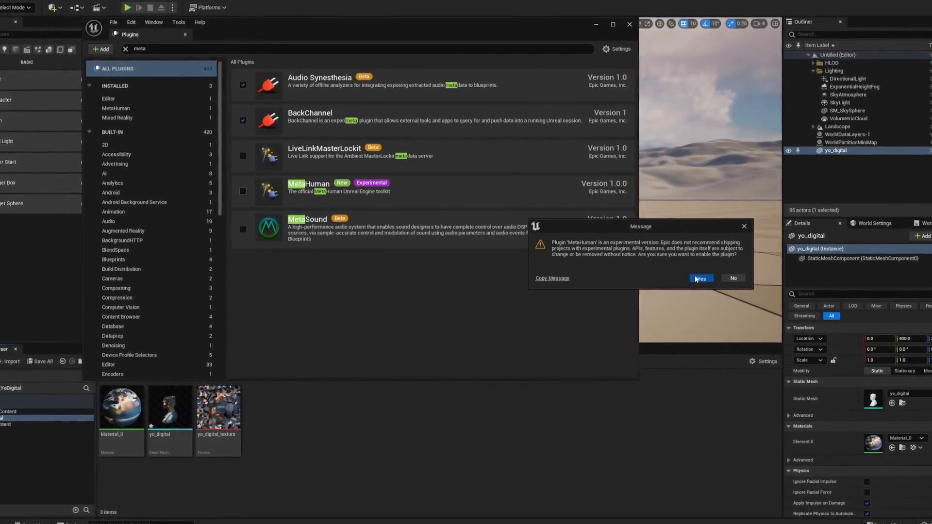
{"action": "left_click", "coordinate": [699, 277]}
{"action": "left_click", "coordinate": [120, 110]}
{"action": "left_click", "coordinate": [114, 66]}
- Restart the editor, saving the selected assets and storing the level as Map1 in the YoDigital folder
{"action": "left_click", "coordinate": [606, 363]}
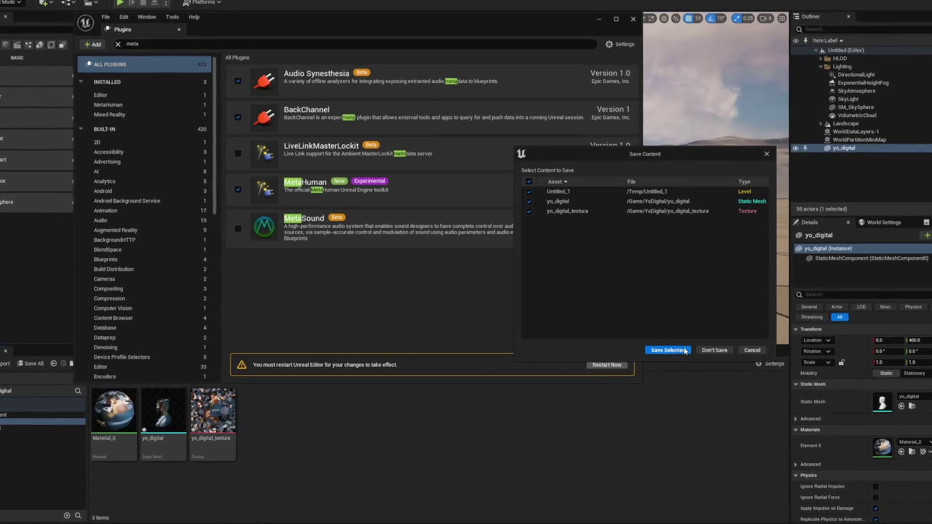
{"action": "left_click", "coordinate": [674, 349]}
{"action": "left_click", "coordinate": [450, 171]}
{"action": "left_click", "coordinate": [456, 383]}
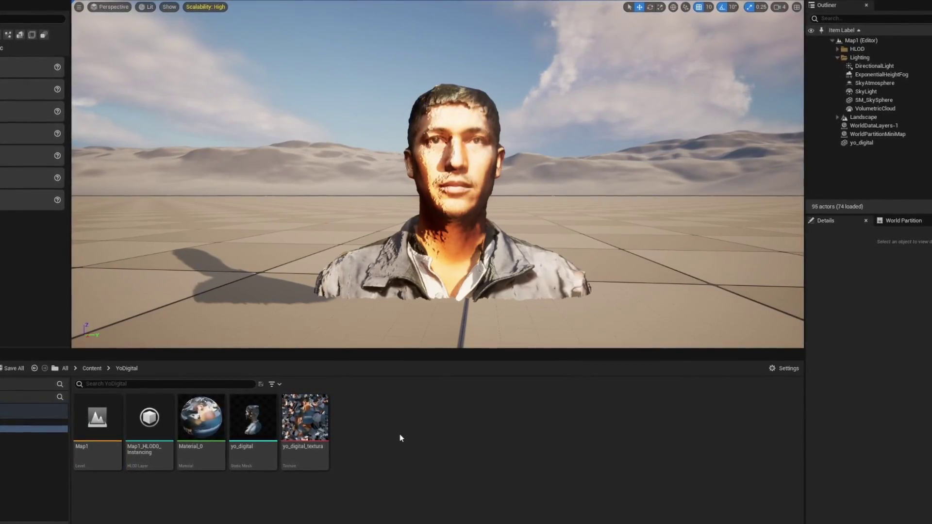
- Create a MetaHuman Identity asset named YoDigital in the YoDigital folder and open it
{"action": "right_click", "coordinate": [401, 436]}
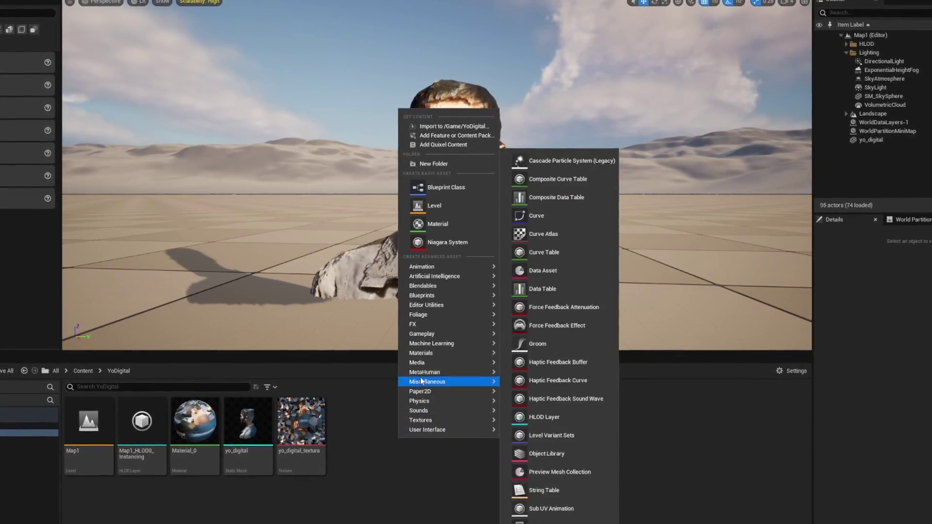
{"action": "mouse_move", "coordinate": [429, 373]}
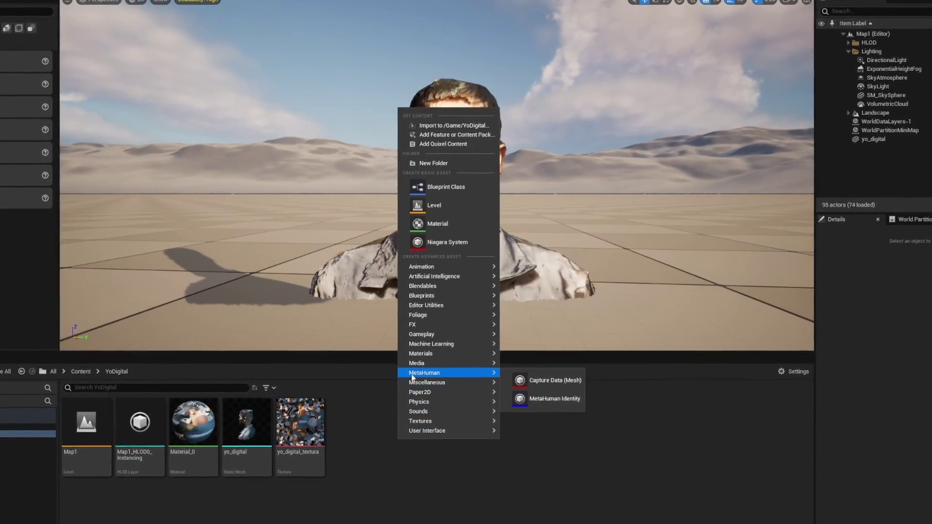
{"action": "left_click", "coordinate": [557, 407]}
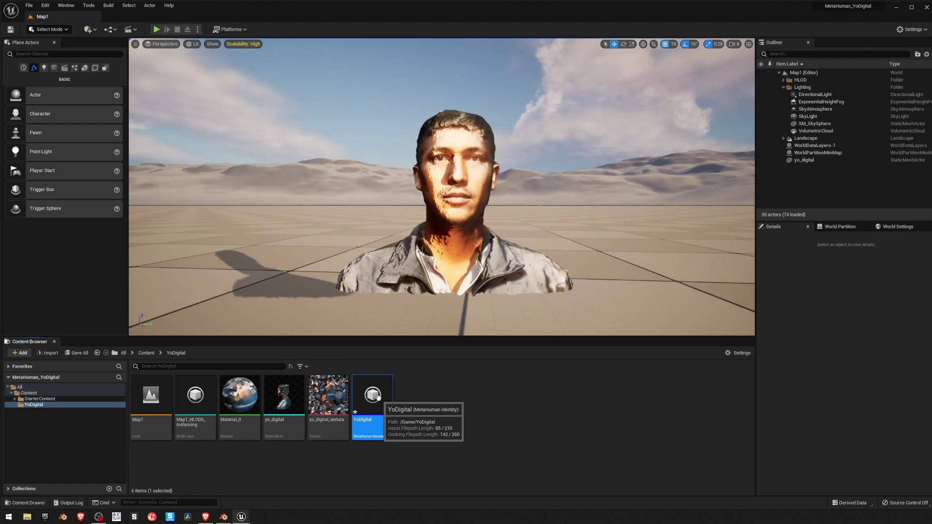
{"action": "double_click", "coordinate": [357, 430]}
- Create the identity's Face and Body components from the yo_digital static mesh
{"action": "left_click", "coordinate": [342, 94]}
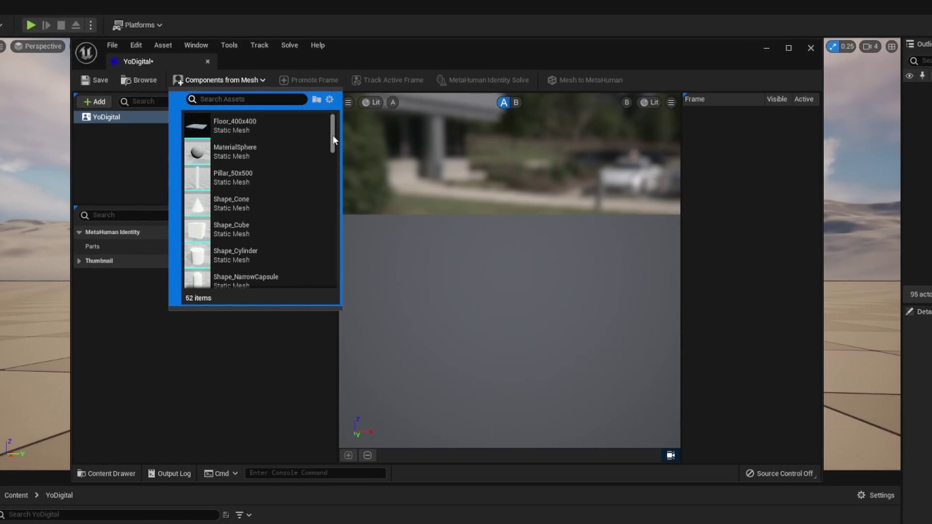
{"action": "left_click_drag", "start_coordinate": [420, 133], "coordinate": [420, 223]}
{"action": "left_click", "coordinate": [383, 231]}
{"action": "double_click", "coordinate": [278, 279]}
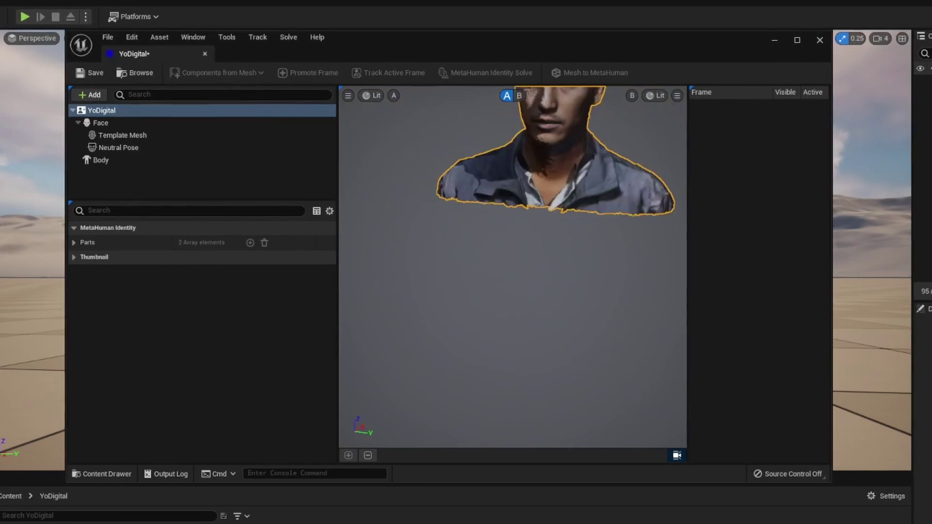
- Frame the scanned face from the front in view A and set that view to Unlit
{"action": "mouse_move", "coordinate": [545, 271]}
{"action": "right_mouse_down"}
{"action": "mouse_move", "coordinate": [550, 253]}
{"action": "mouse_move", "coordinate": [513, 259]}
{"action": "mouse_move", "coordinate": [552, 269]}
{"action": "right_mouse_up"}
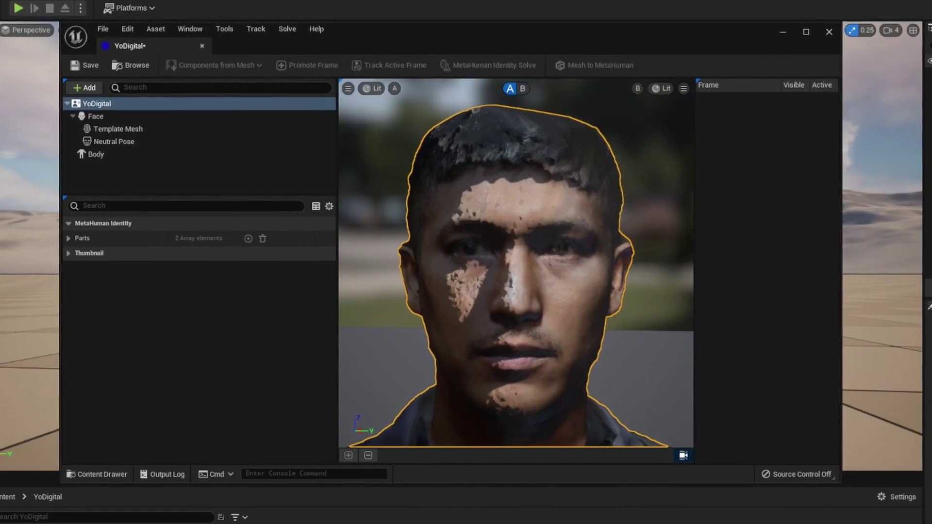
{"action": "left_click", "coordinate": [372, 90]}
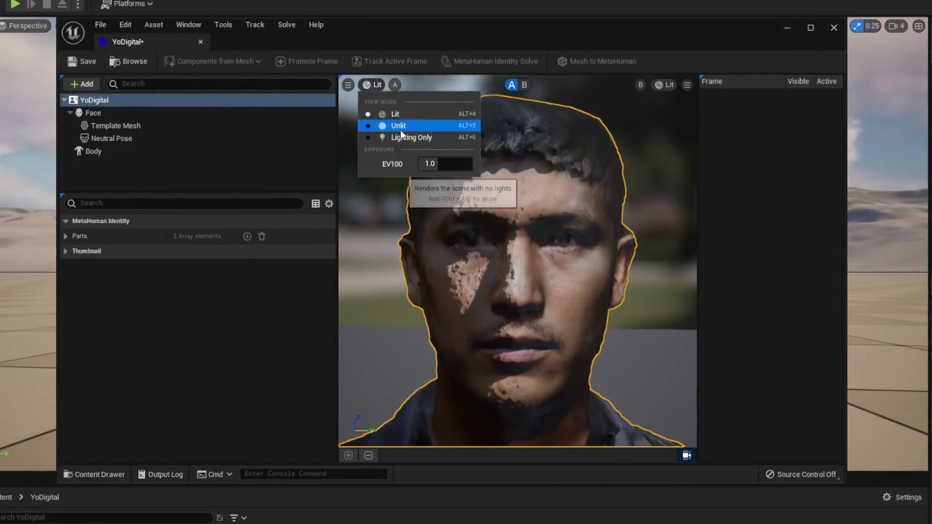
{"action": "left_click", "coordinate": [399, 127]}
- Promote the current front view as a frame of the Neutral Pose and name it YoDigitalMH
{"action": "left_click", "coordinate": [252, 122]}
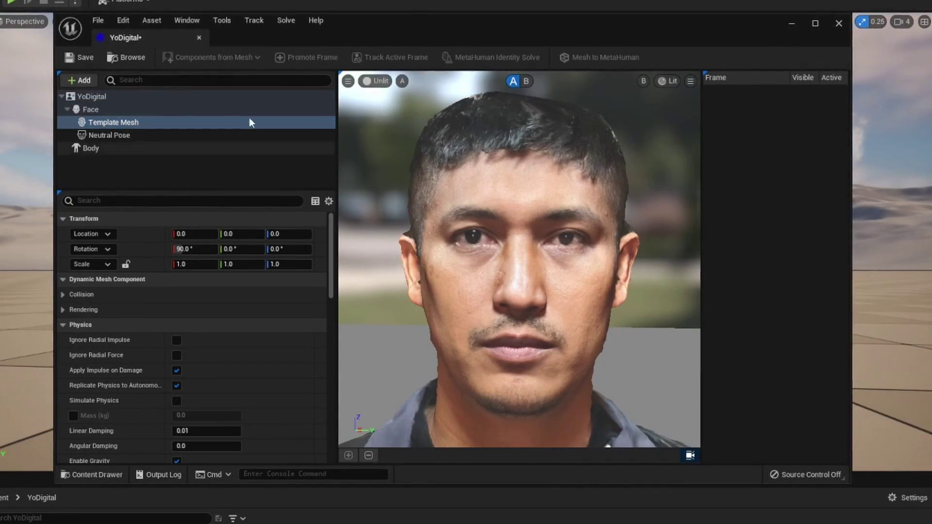
{"action": "left_click", "coordinate": [109, 136]}
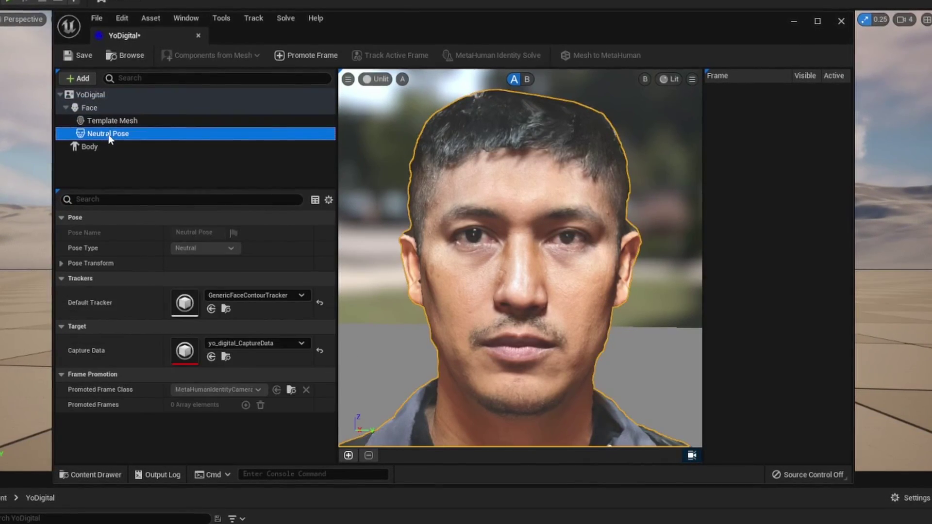
{"action": "left_click", "coordinate": [348, 456]}
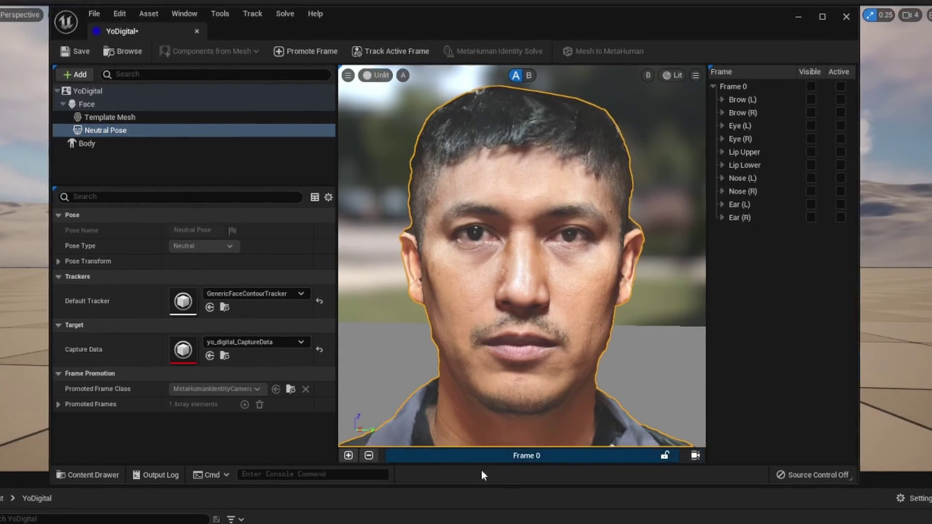
{"action": "double_click", "coordinate": [536, 457]}
{"action": "type", "text": "YoDigitalMH"}
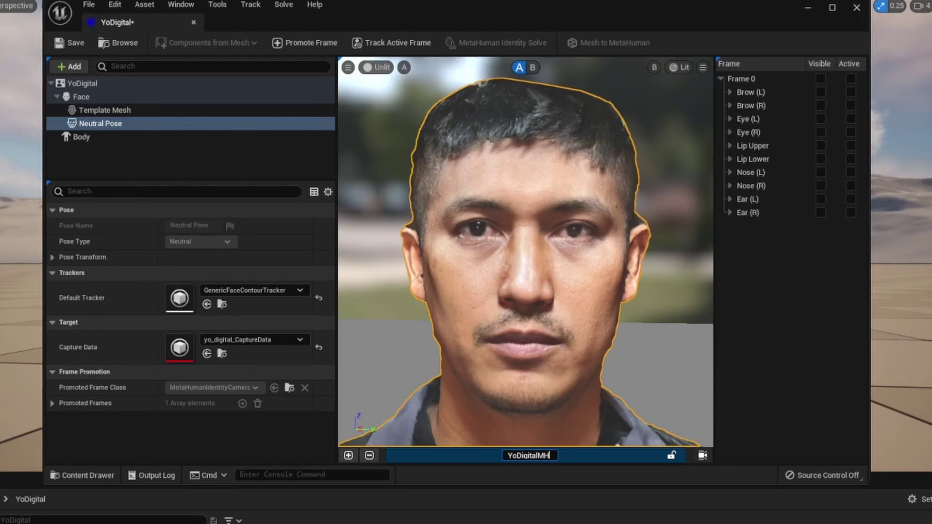
{"action": "key", "text": "Return"}
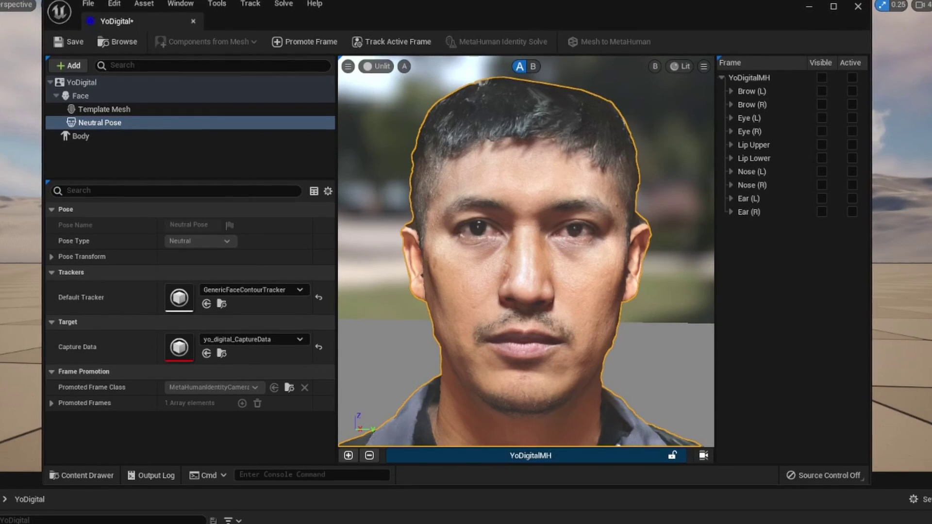
- Track the facial markers on the YoDigitalMH frame with autotracking on and lock its camera
{"action": "right_click", "coordinate": [536, 458]}
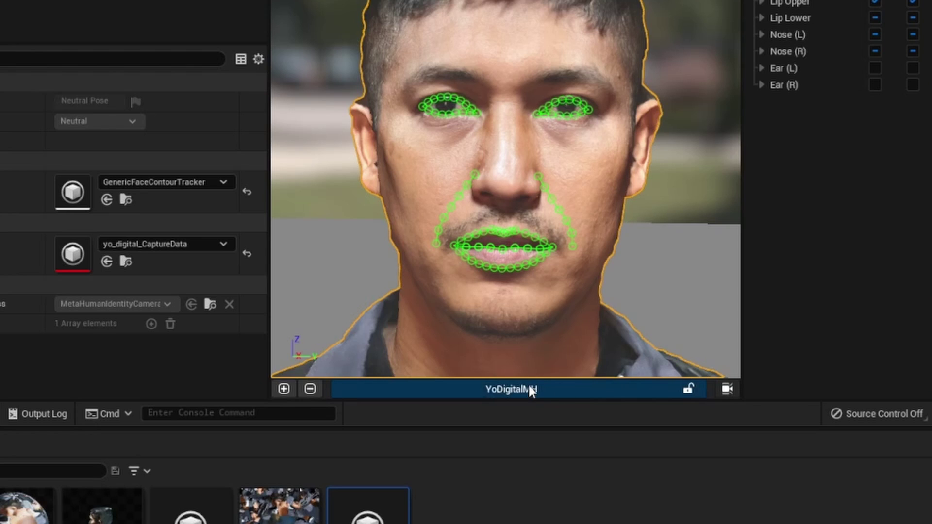
{"action": "right_click", "coordinate": [529, 387]}
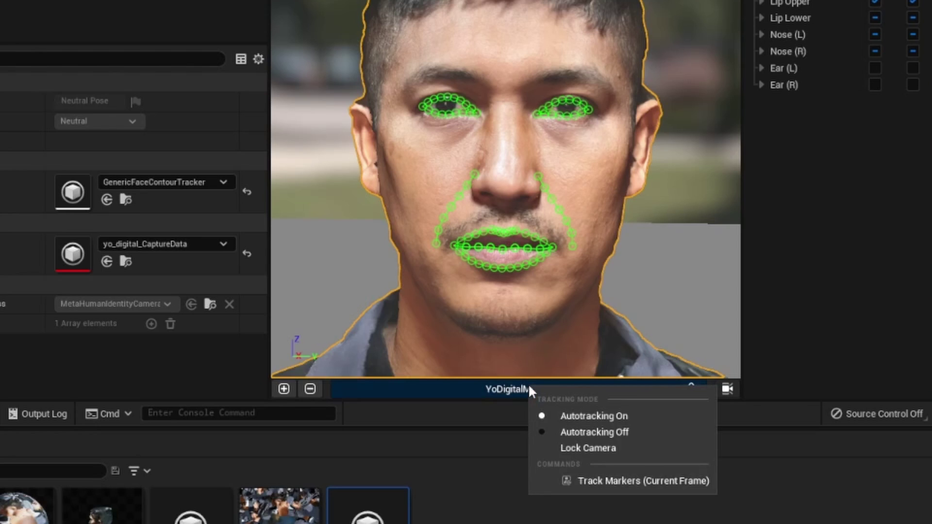
{"action": "left_click", "coordinate": [591, 447]}
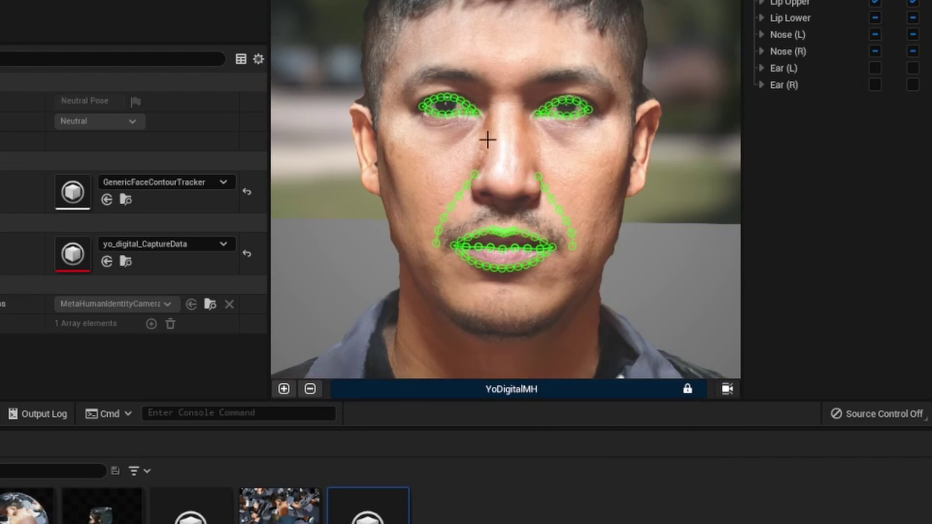
{"action": "scroll", "coordinate": [444, 100], "scroll_direction": "up", "scroll_amount": 8}
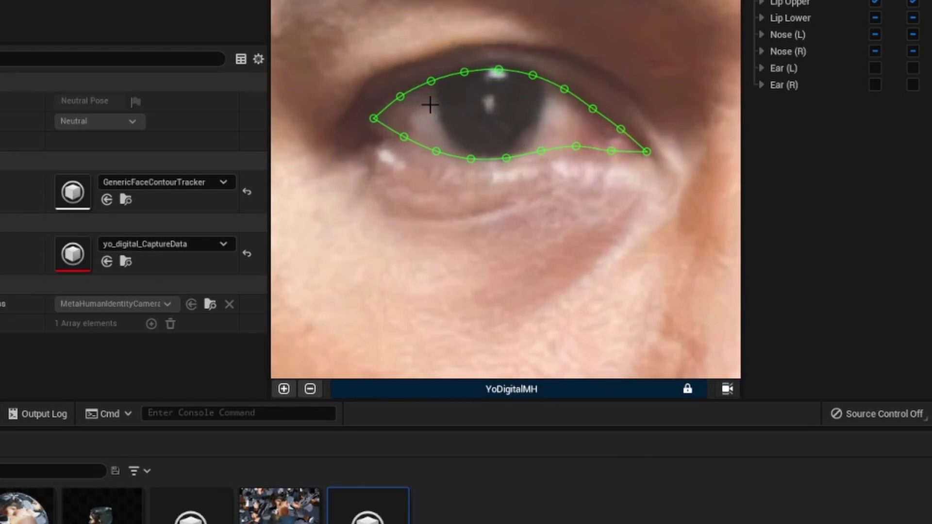
{"action": "scroll", "coordinate": [608, 158], "scroll_direction": "up", "scroll_amount": 2}
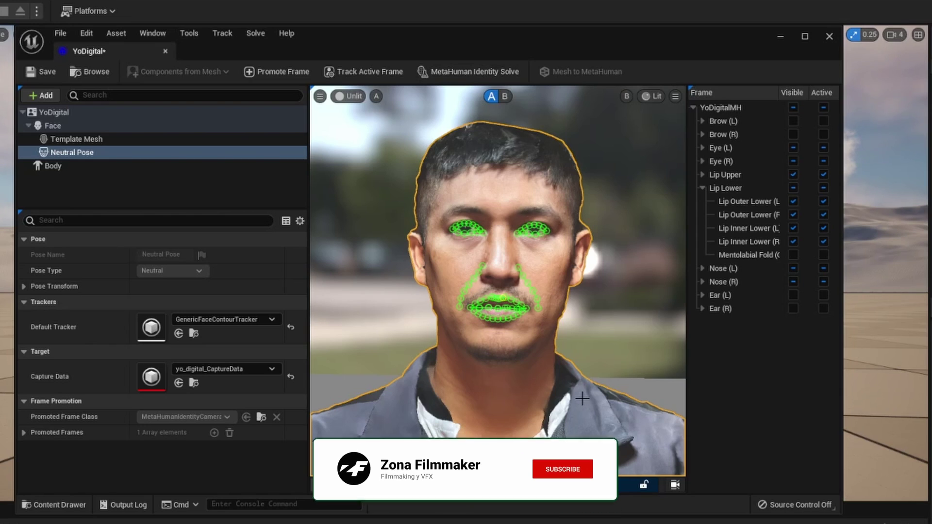
- Run the MetaHuman Identity Solve and compare the solved head in view B with the scan in view A
{"action": "left_click", "coordinate": [474, 73]}
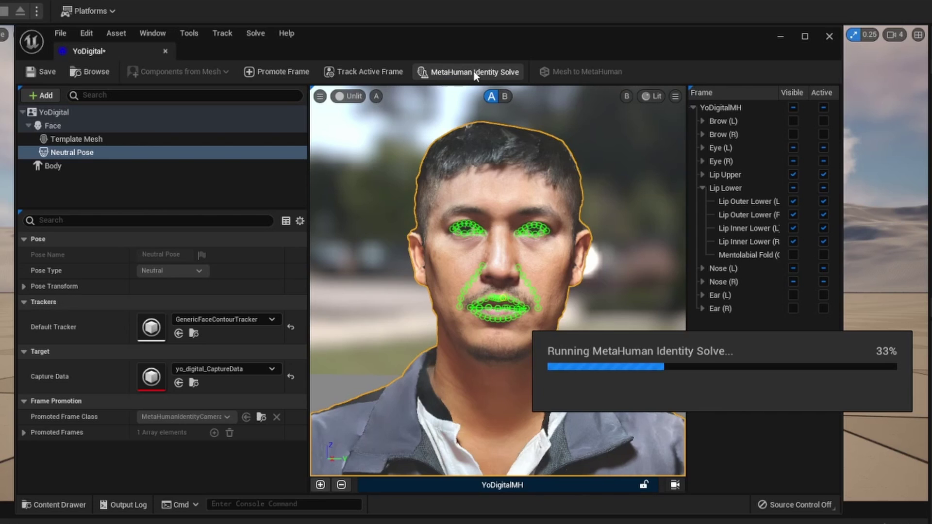
{"action": "left_click", "coordinate": [505, 97]}
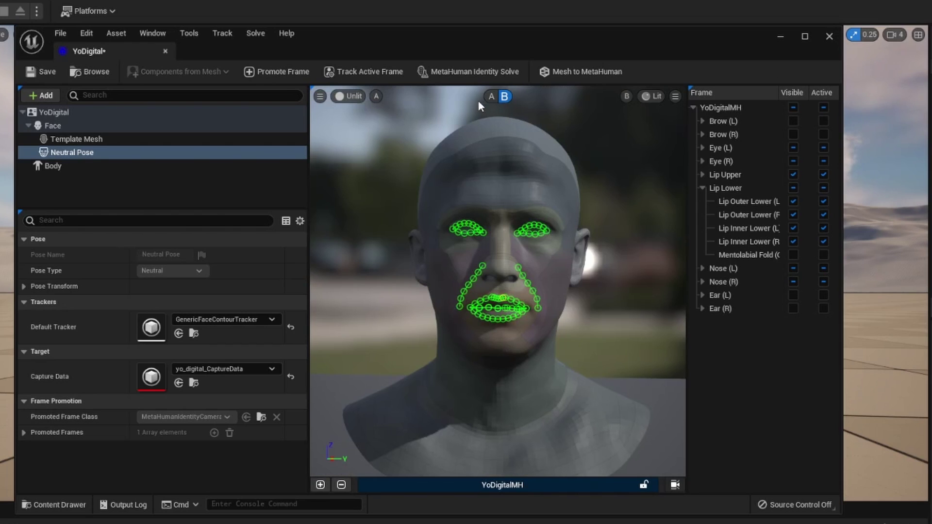
{"action": "left_click", "coordinate": [491, 97]}
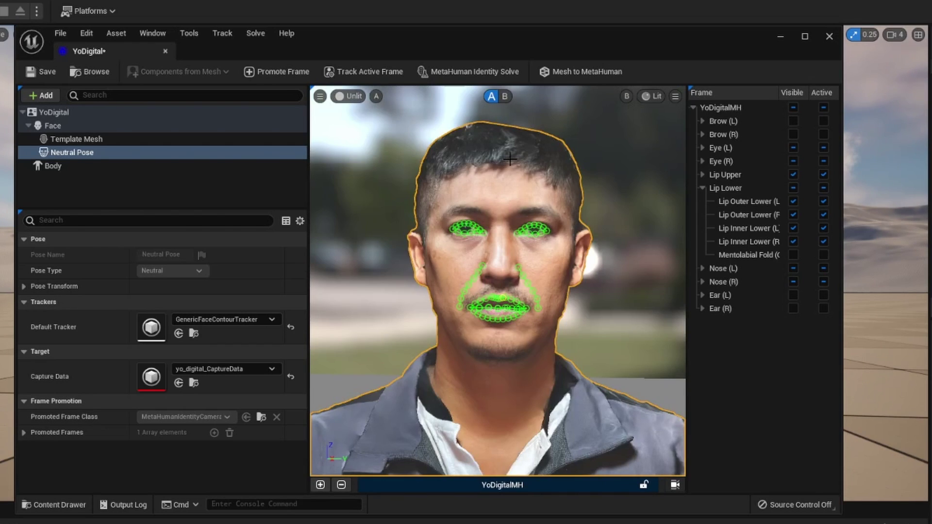
{"action": "left_click", "coordinate": [505, 97]}
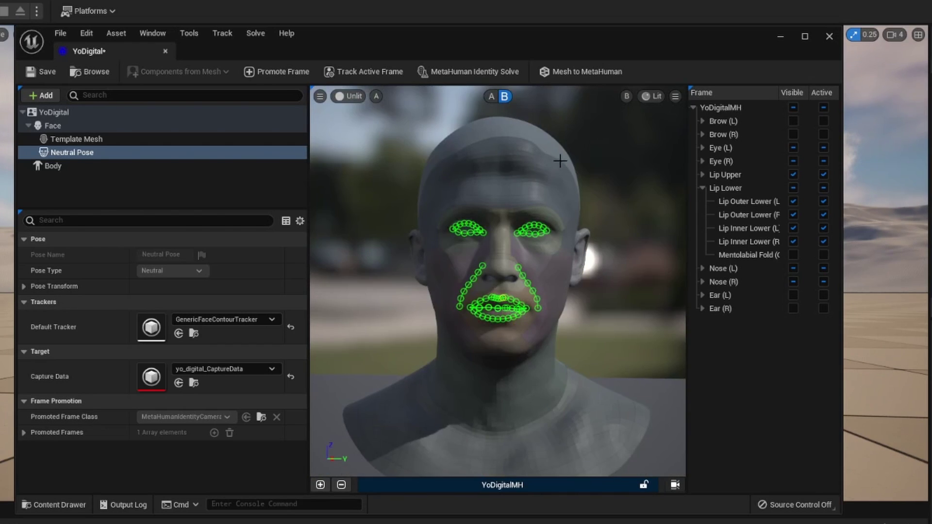
{"action": "left_click", "coordinate": [491, 98]}
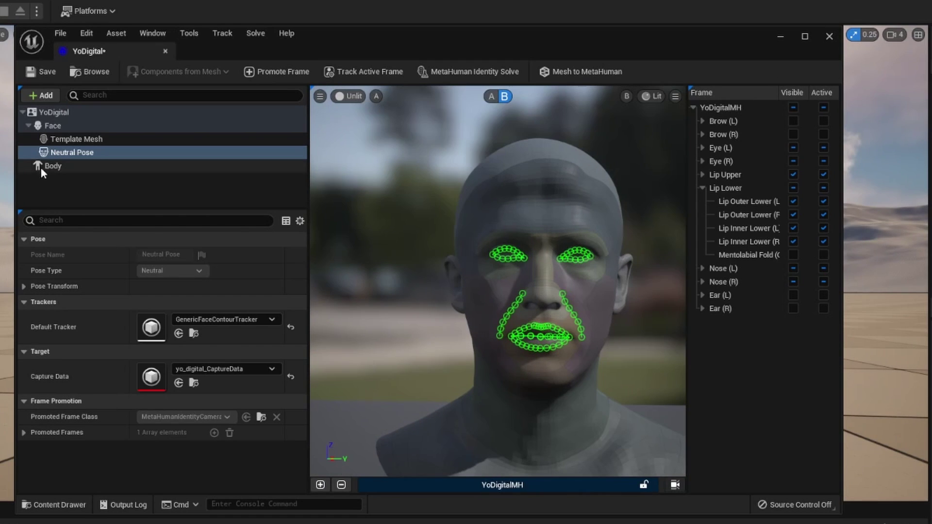
- Assign the average-build male body to the identity and run Mesh to MetaHuman
{"action": "left_click", "coordinate": [52, 167]}
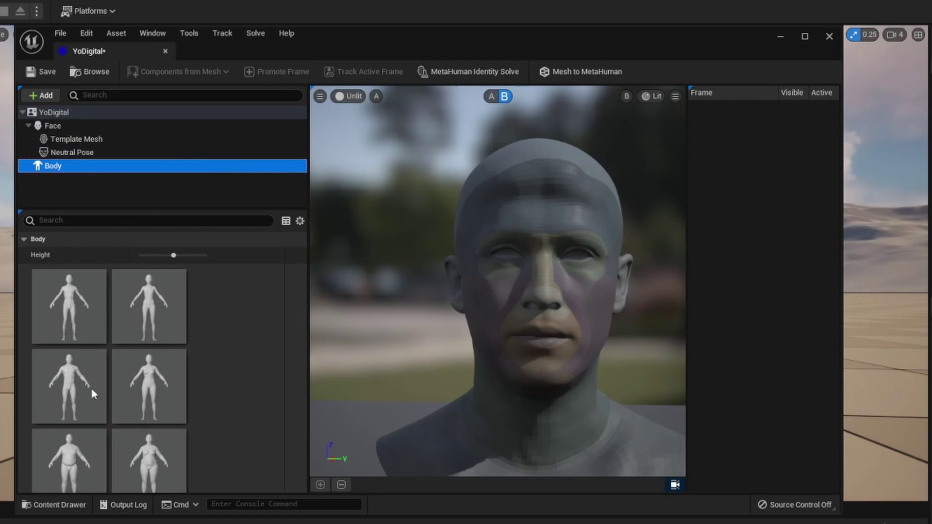
{"action": "left_click", "coordinate": [72, 384]}
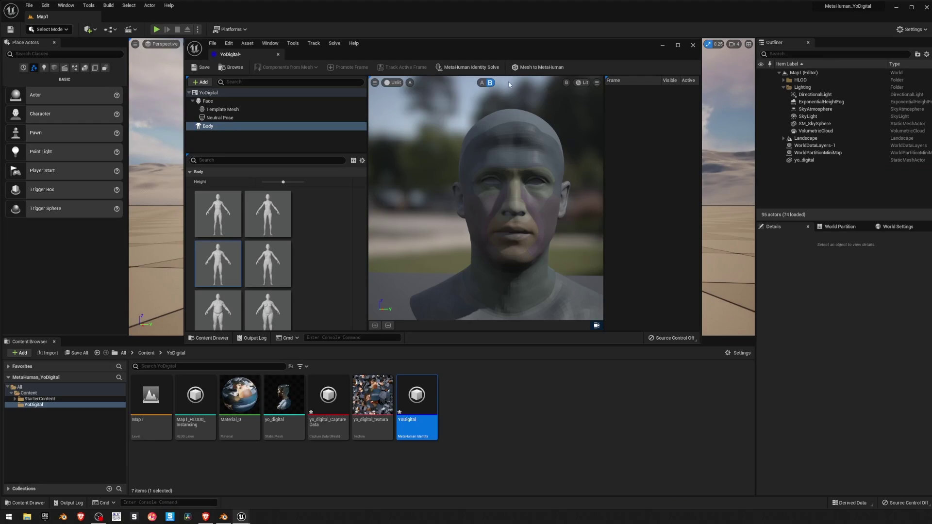
{"action": "left_click", "coordinate": [543, 66]}
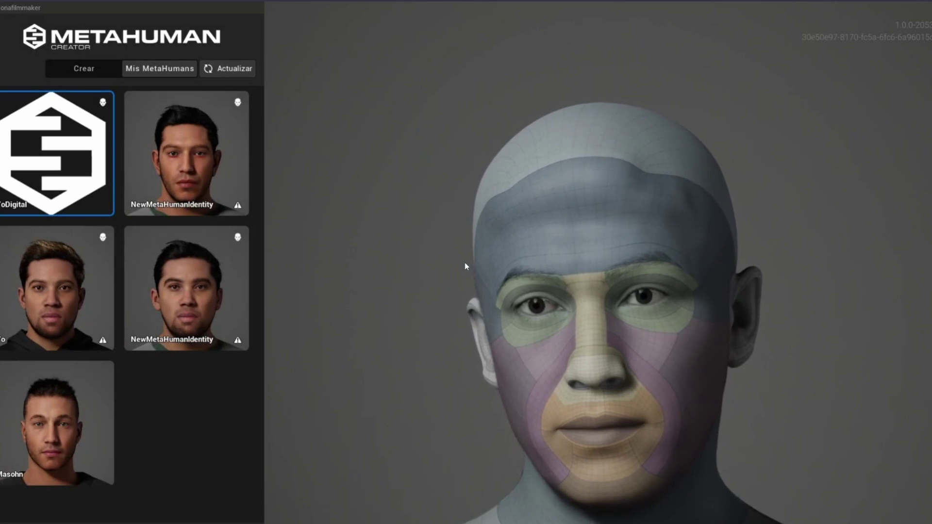
- In MetaHuman Creator, adjust the YoDigital character's skin color to a slightly lighter tone
{"action": "left_click_drag", "start_coordinate": [679, 401], "coordinate": [843, 346]}
{"action": "left_click_drag", "start_coordinate": [634, 387], "coordinate": [607, 374]}
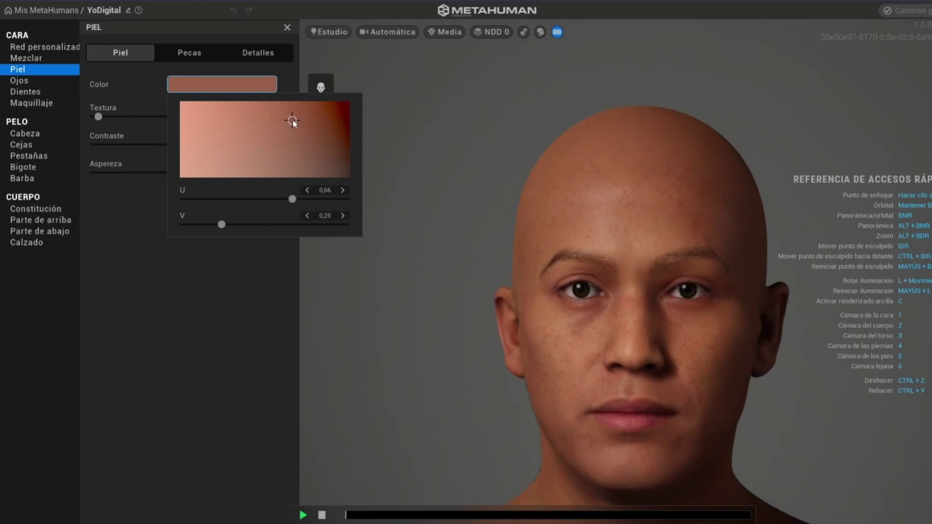
{"action": "left_click_drag", "start_coordinate": [293, 121], "coordinate": [276, 136]}
{"action": "left_click_drag", "start_coordinate": [276, 135], "coordinate": [278, 135]}
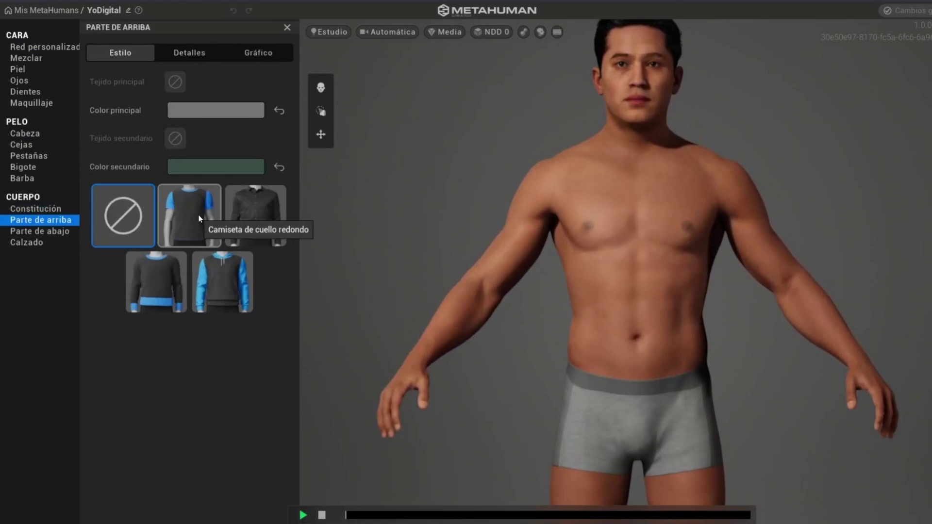
- Dress the MetaHuman in the crew-neck T-shirt (Camiseta de cuello redondo) and review its body build options
{"action": "left_click", "coordinate": [198, 214]}
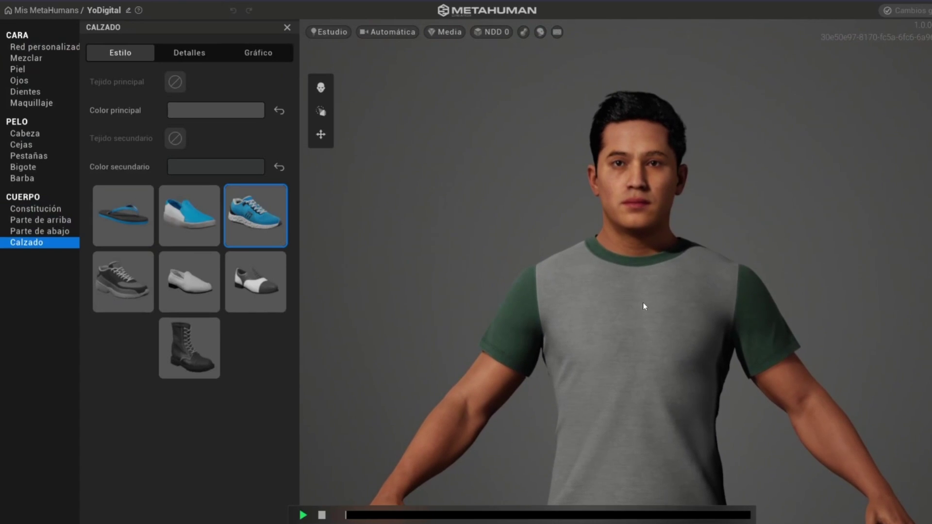
{"action": "left_click", "coordinate": [33, 209]}
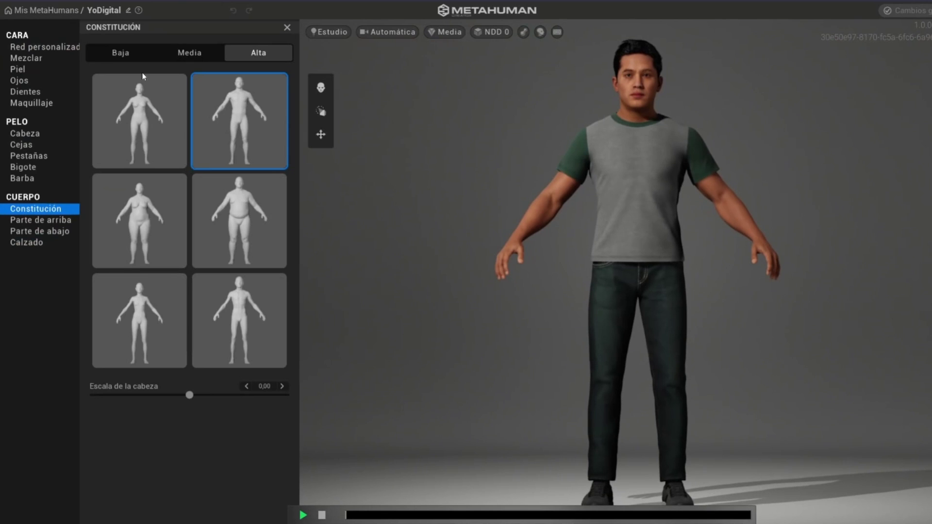
{"action": "left_click", "coordinate": [37, 221]}
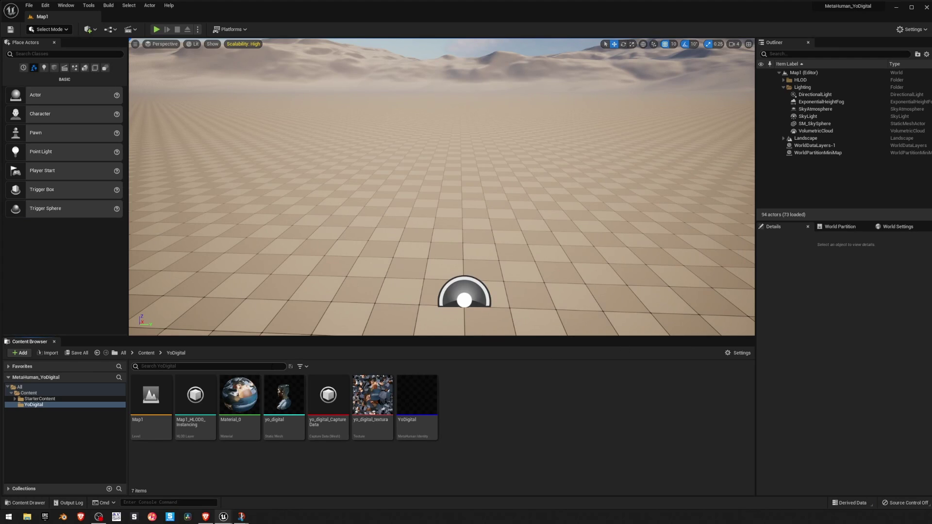
- Back in Unreal Editor, add the downloaded YoDigital MetaHuman to the project through Quixel Bridge at Medium Quality
{"action": "left_click", "coordinate": [88, 30]}
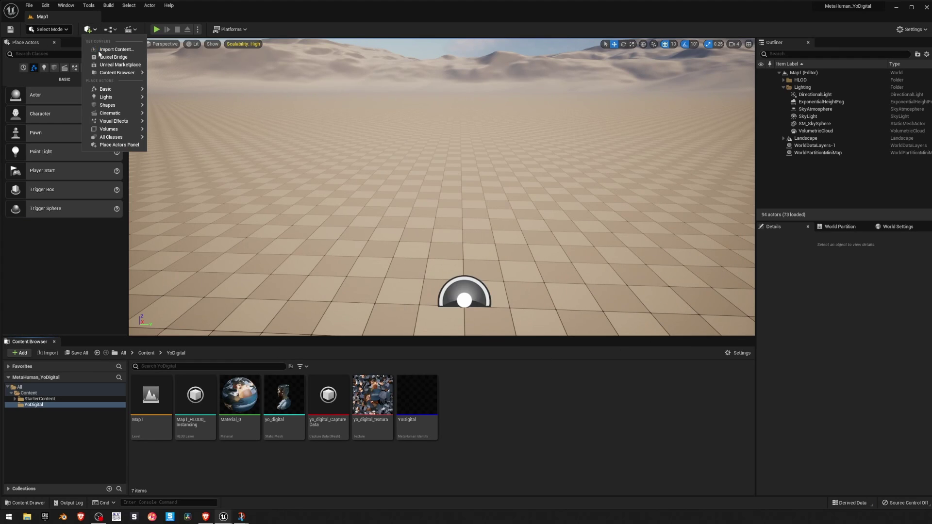
{"action": "left_click", "coordinate": [113, 58]}
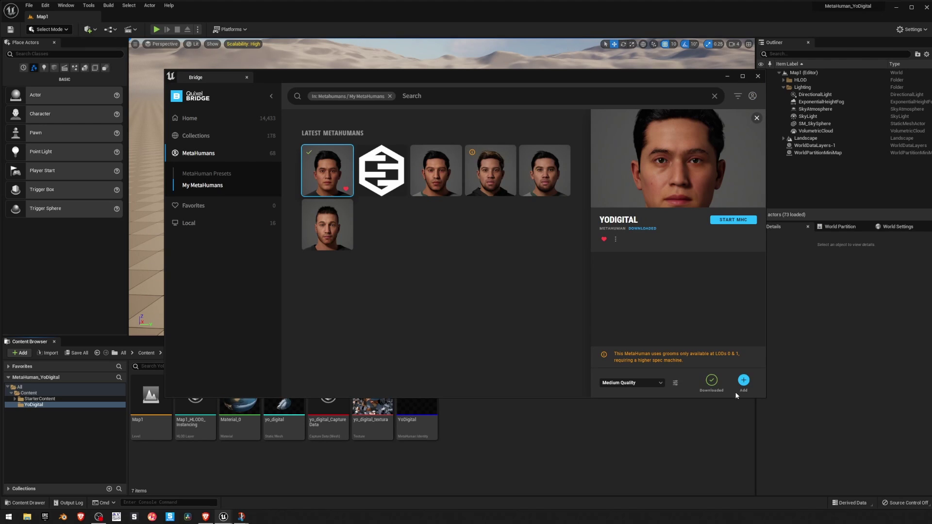
{"action": "left_click", "coordinate": [745, 382]}
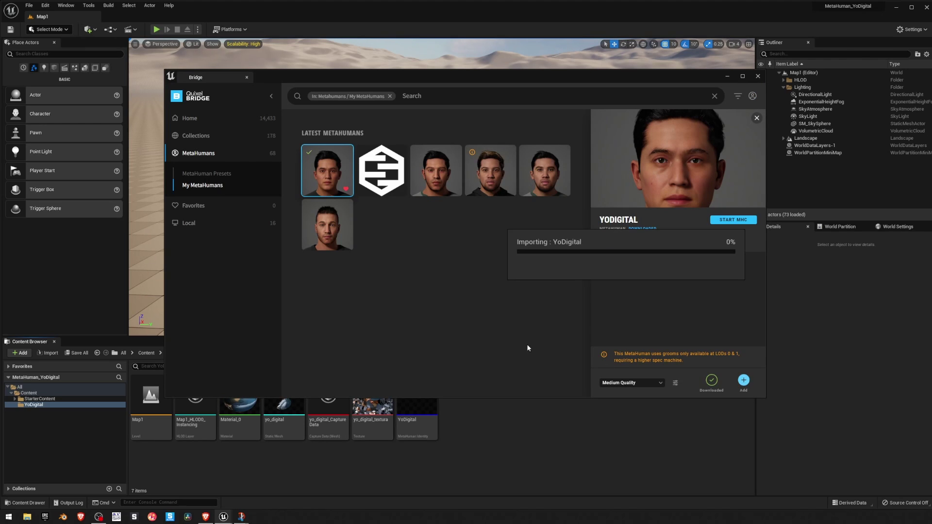
- Place the BP_YoDigital blueprint on the ground of the level and focus on it
{"action": "left_click_drag", "start_coordinate": [460, 407], "coordinate": [441, 287]}
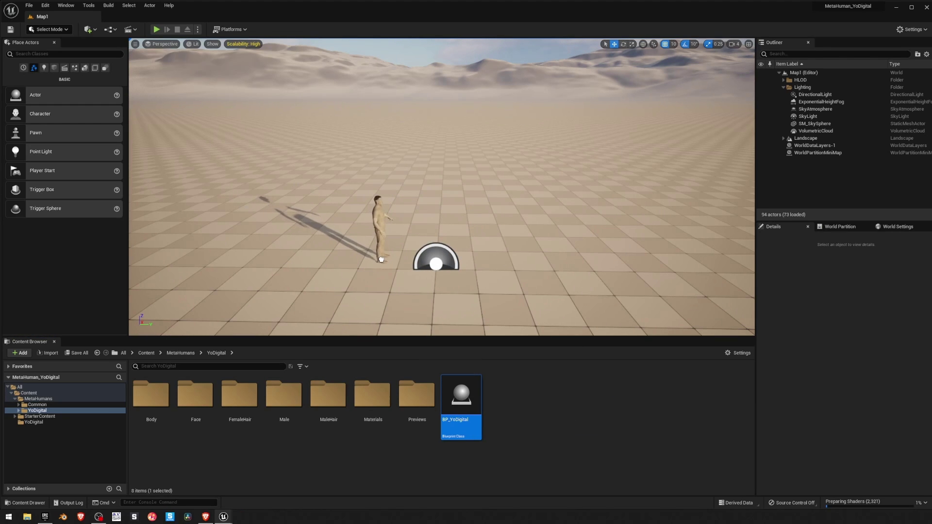
{"action": "left_click_drag", "start_coordinate": [381, 259], "coordinate": [410, 264]}
{"action": "key", "text": "f"}
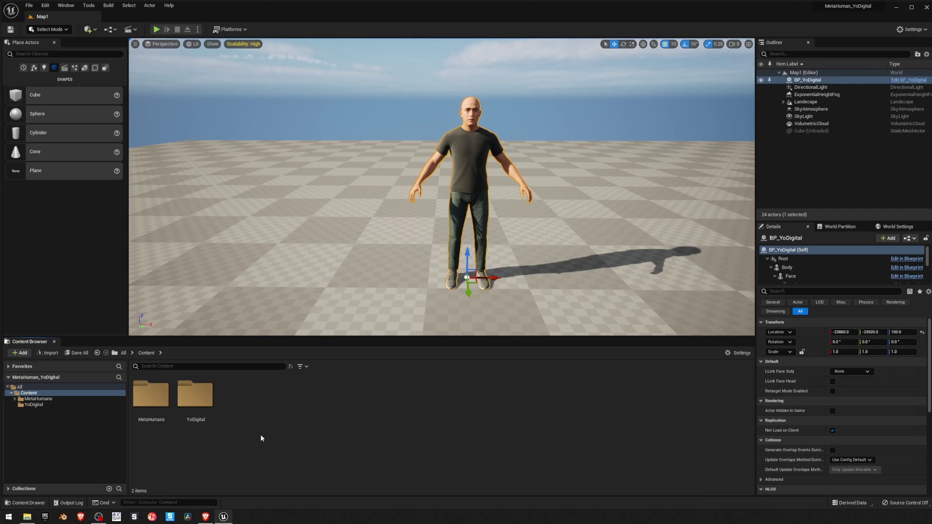
- Add the Third Person Blueprint feature pack to the project's Content folder
{"action": "right_click", "coordinate": [260, 437]}
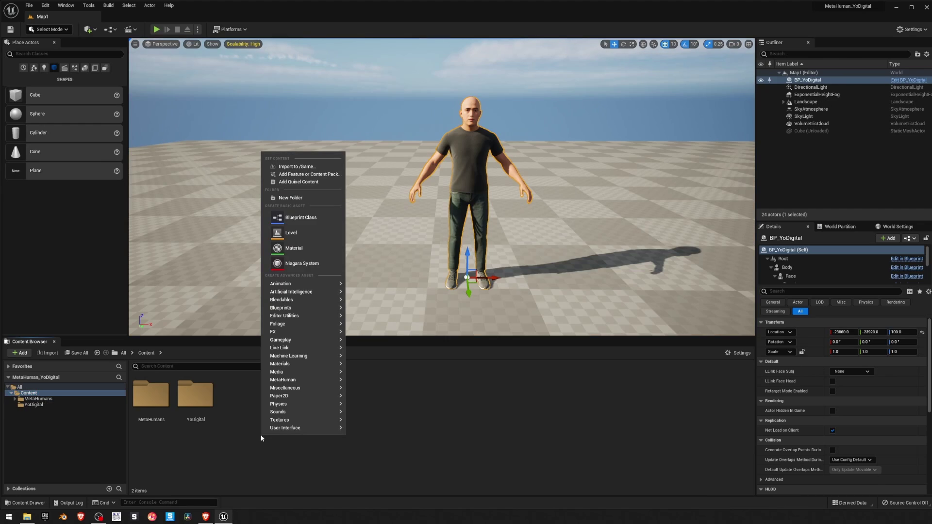
{"action": "left_click", "coordinate": [298, 174]}
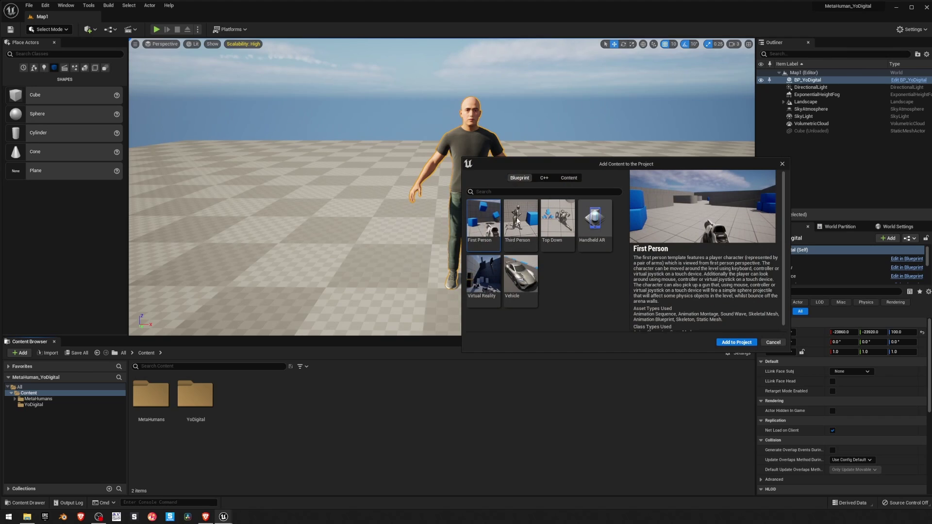
{"action": "left_click", "coordinate": [517, 220]}
{"action": "left_click", "coordinate": [737, 343]}
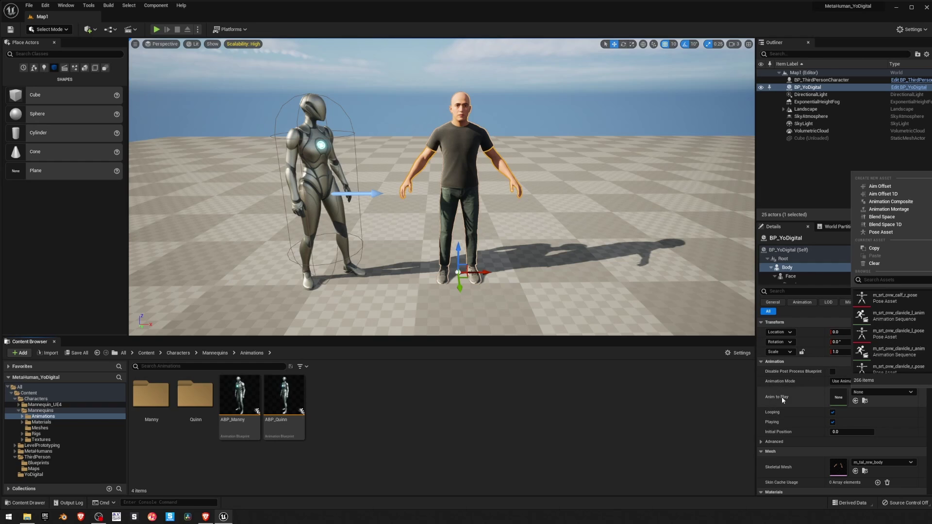
- Locate the Body's m_tal_nrw_body skeletal mesh and assign it the SK_Mannequin skeleton, merging all the listed bones
{"action": "left_click", "coordinate": [781, 397]}
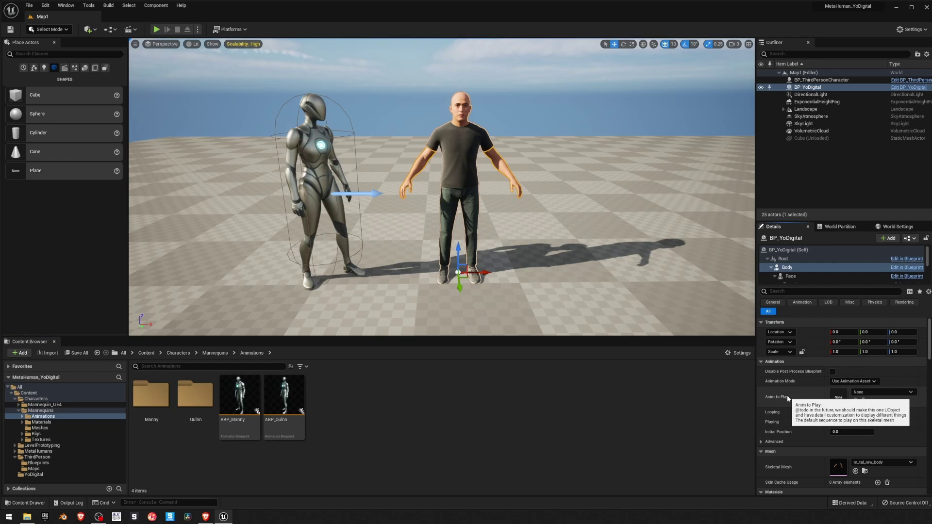
{"action": "left_click", "coordinate": [864, 471]}
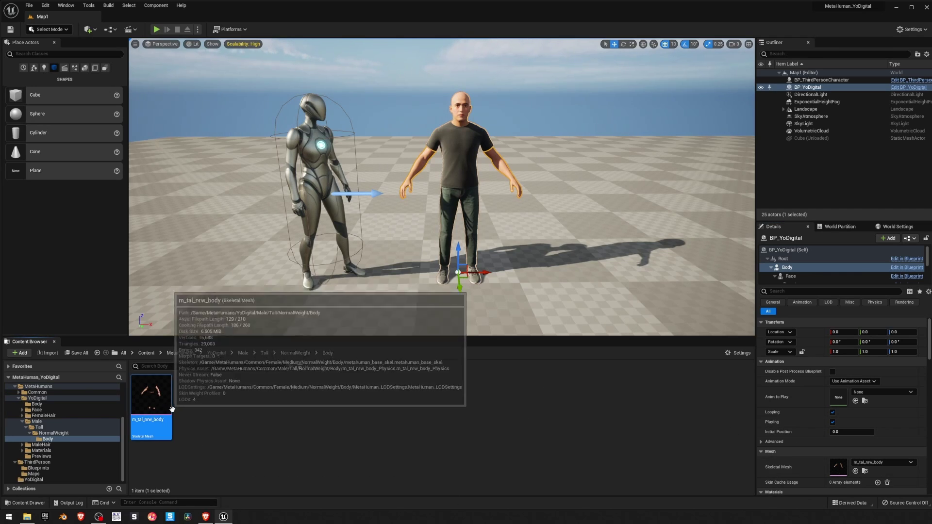
{"action": "right_click", "coordinate": [153, 395]}
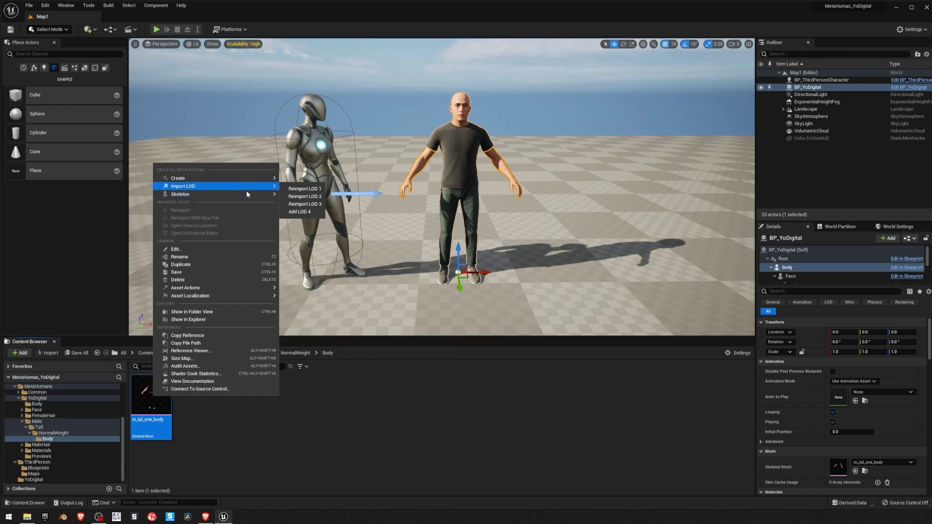
{"action": "mouse_move", "coordinate": [250, 194]}
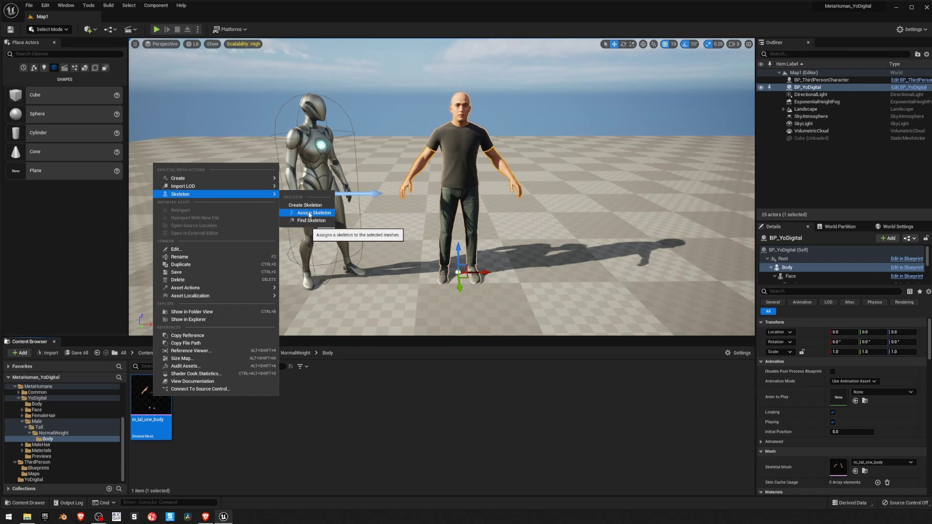
{"action": "left_click", "coordinate": [311, 214]}
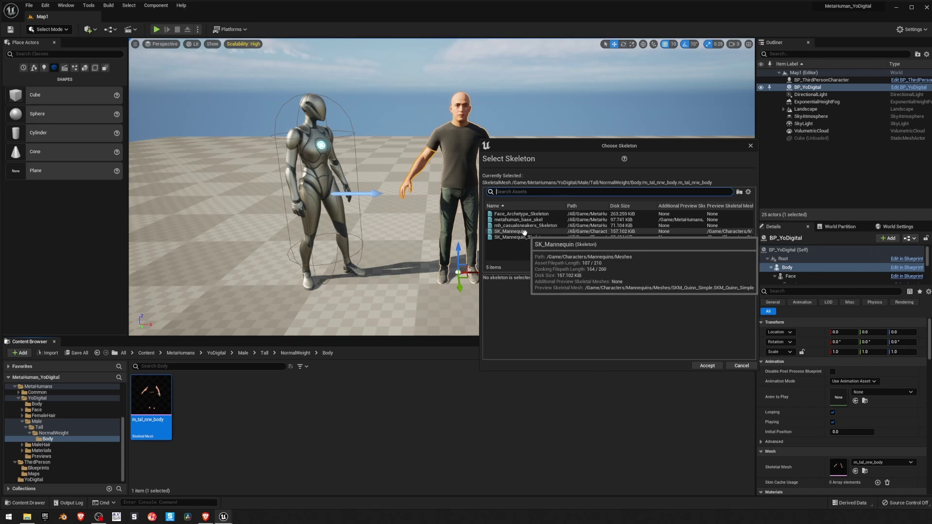
{"action": "left_click", "coordinate": [520, 232]}
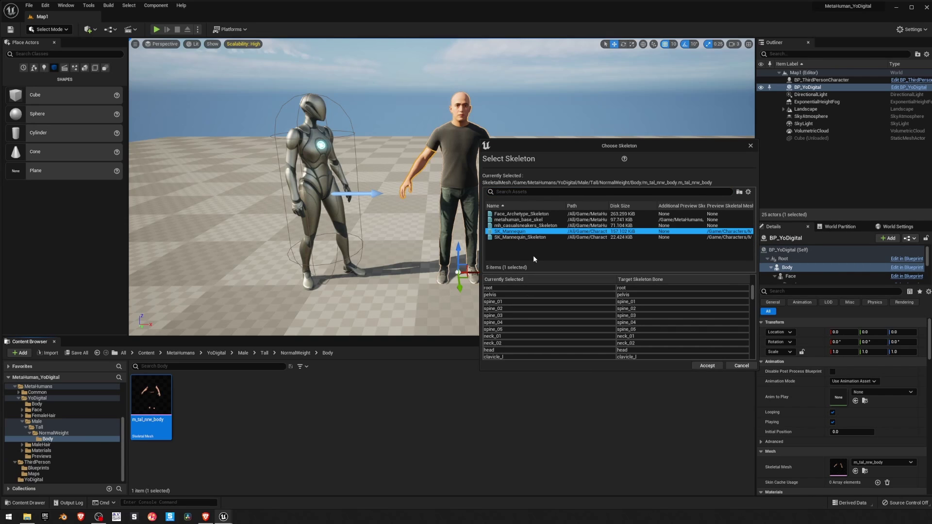
{"action": "left_click", "coordinate": [707, 366]}
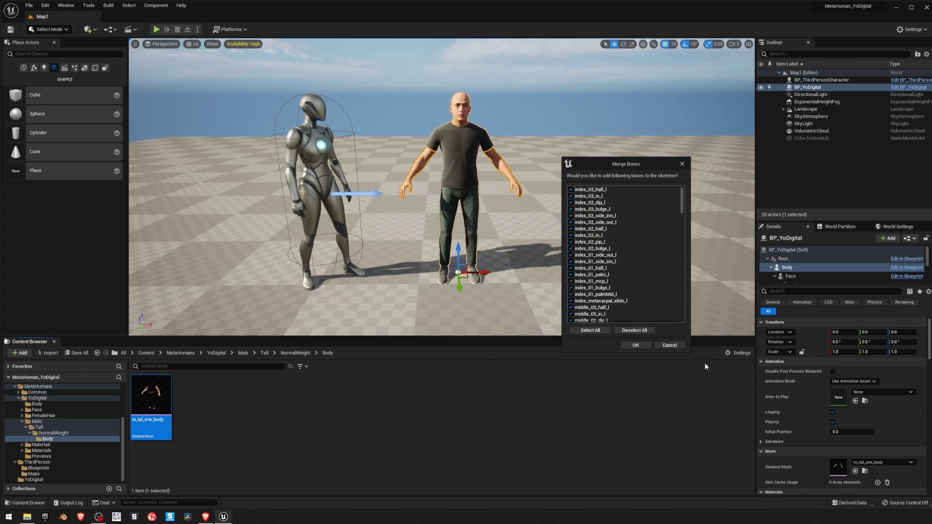
{"action": "left_click", "coordinate": [636, 346]}
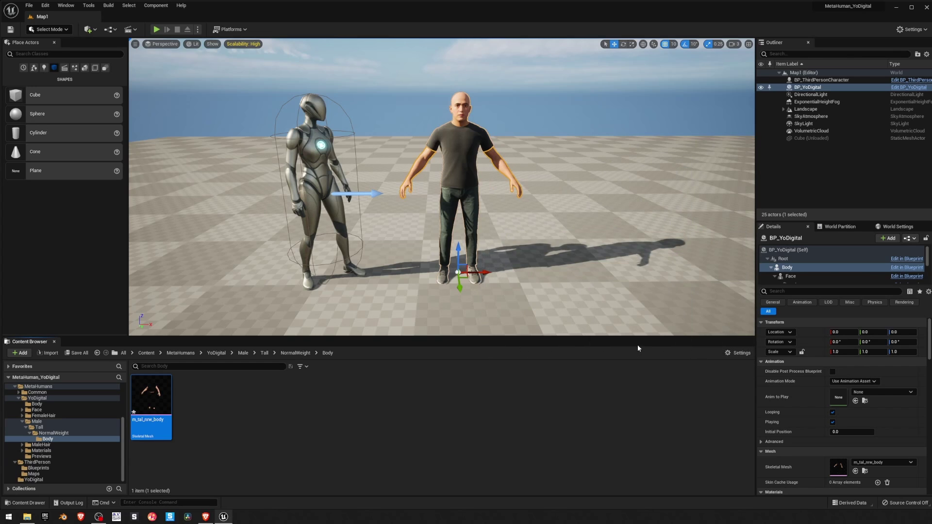
- Set the Body's animation mode to Use Animation Blueprint with ABP_Manny as the anim class
{"action": "left_click", "coordinate": [910, 392]}
{"action": "left_click", "coordinate": [853, 381]}
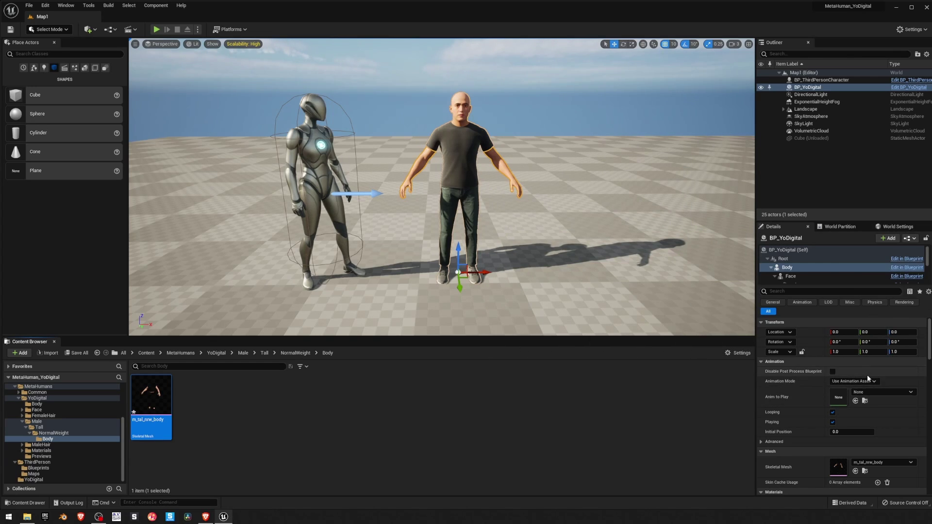
{"action": "left_click", "coordinate": [852, 381]}
{"action": "left_click", "coordinate": [861, 389]}
{"action": "left_click", "coordinate": [892, 391]}
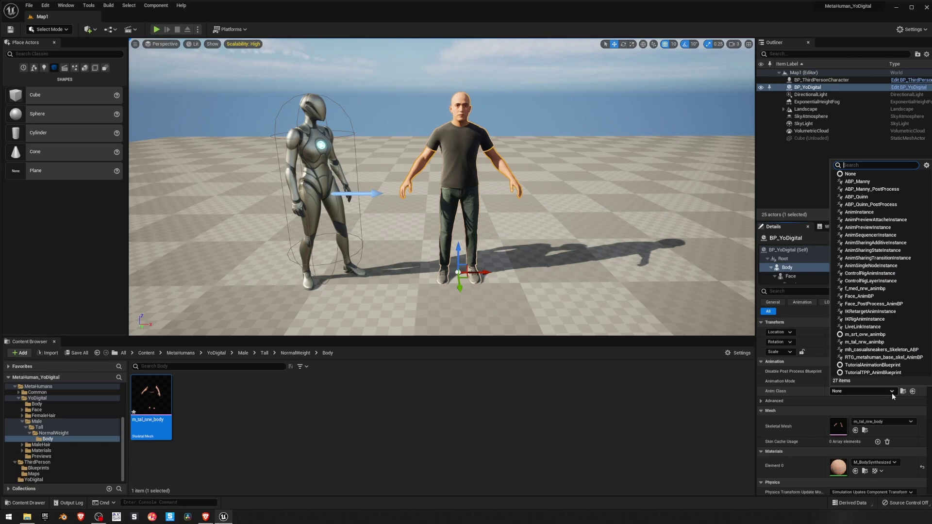
{"action": "left_click", "coordinate": [858, 181]}
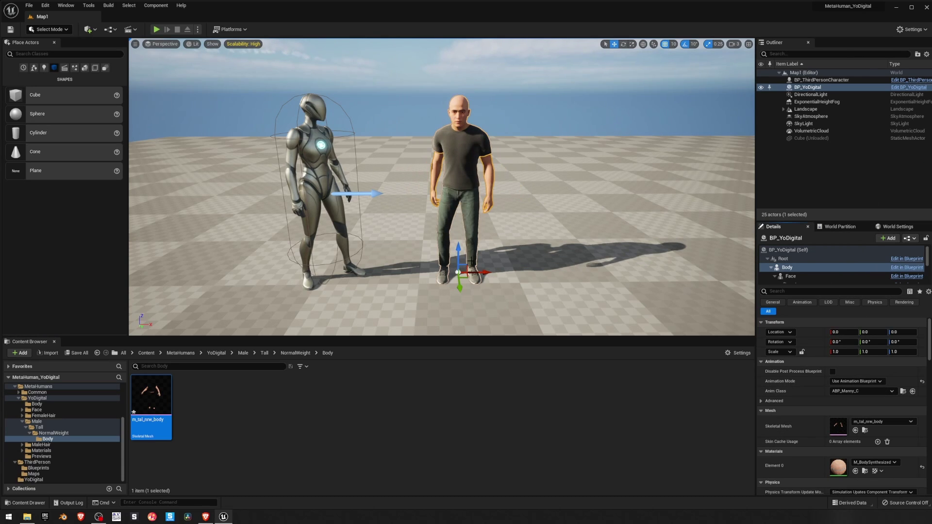
- Play the level to check the MetaHuman's idle animation beside the mannequin, and stop the simulation
{"action": "left_click", "coordinate": [157, 29]}
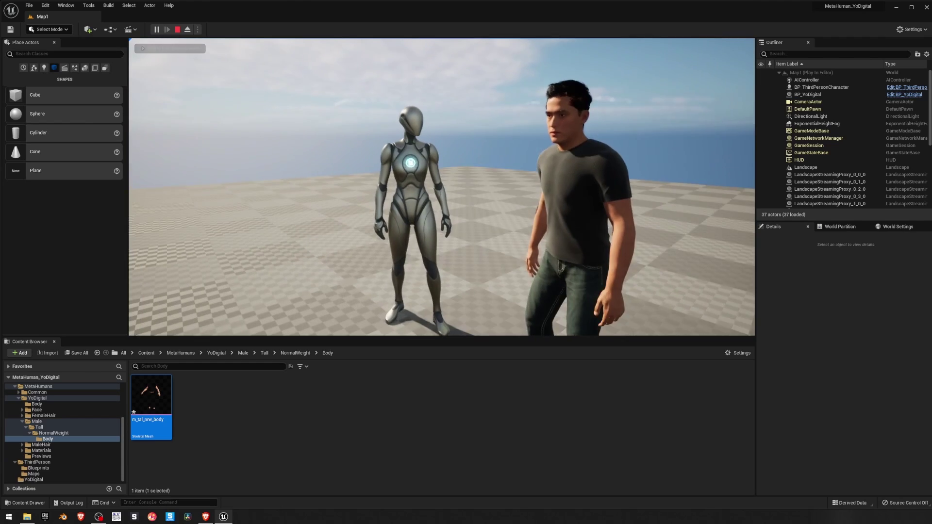
{"action": "key", "text": "a"}
{"action": "key", "text": "w"}
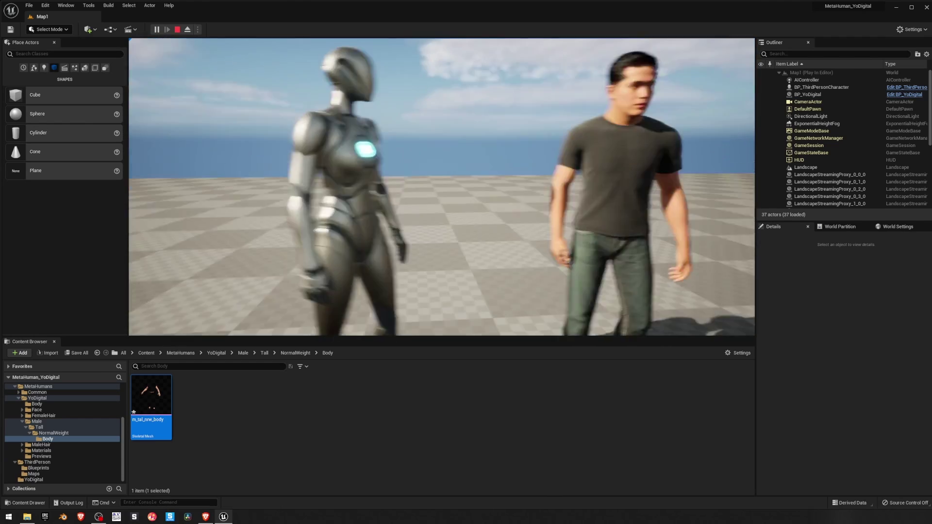
{"action": "key", "text": "Escape"}
- Select BP_YoDigital's LODSync component and inspect the character's hair and pose in the viewport
{"action": "scroll", "coordinate": [805, 267], "scroll_direction": "down", "scroll_amount": 5}
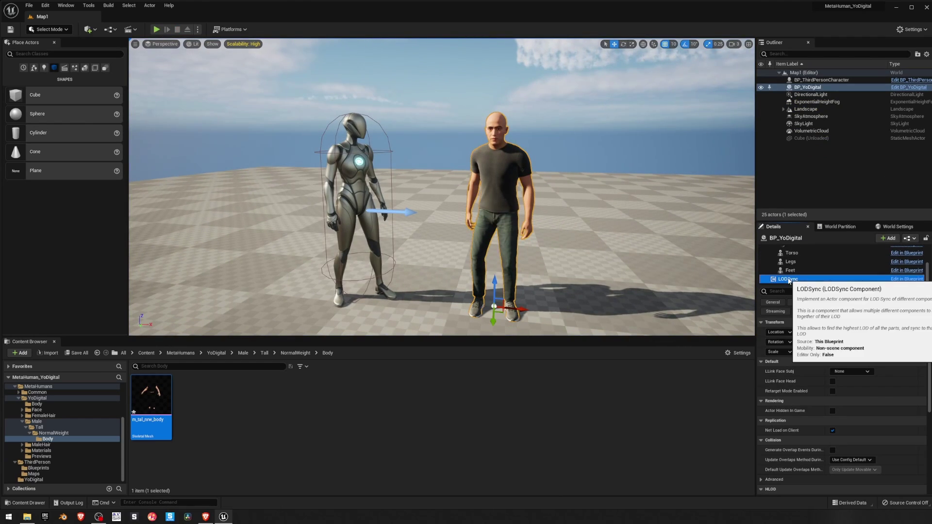
{"action": "left_click", "coordinate": [787, 279]}
{"action": "key", "text": "Escape"}
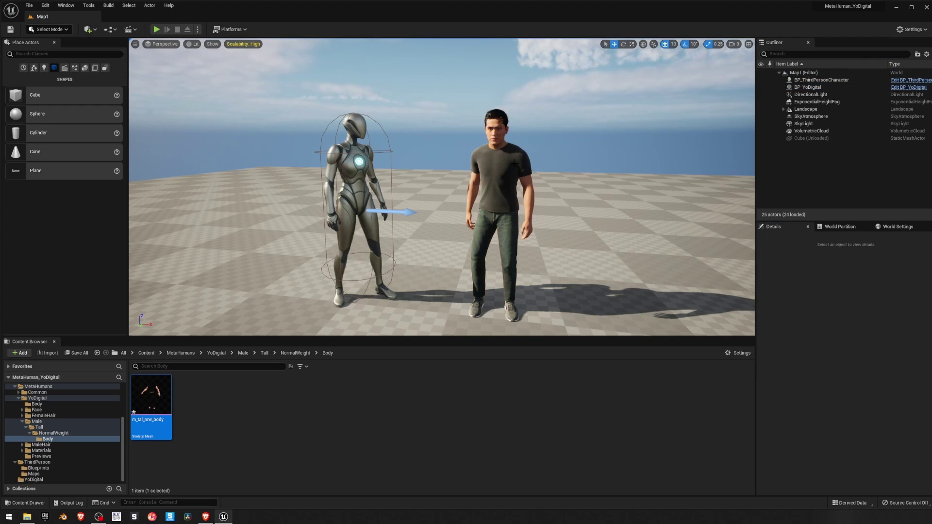
{"action": "key", "text": "w"}
{"action": "right_click_drag", "start_coordinate": [500, 135], "coordinate": [469, 165]}
{"action": "key", "text": "s"}
{"action": "key", "text": "w"}
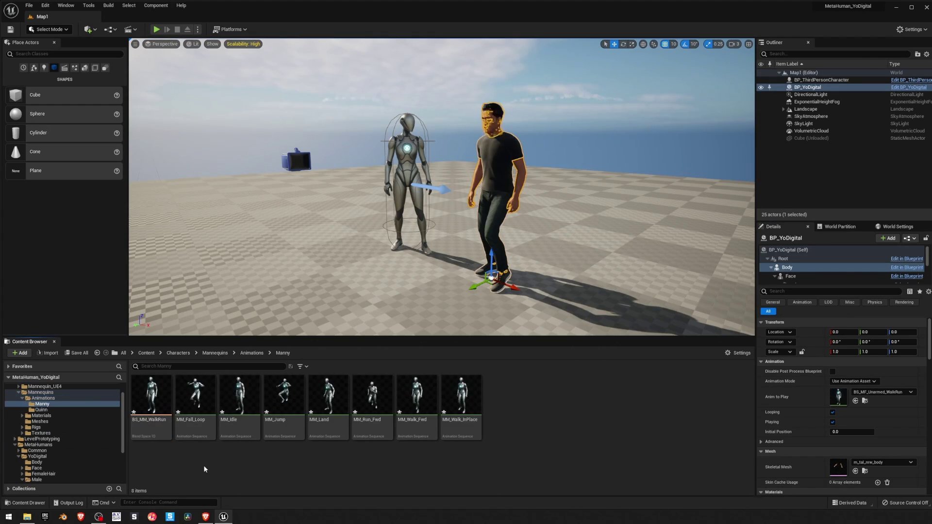
- Assign the MM_Run_Fwd animation to the Body as its Anim to Play and test it by playing the level
{"action": "left_click", "coordinate": [372, 403]}
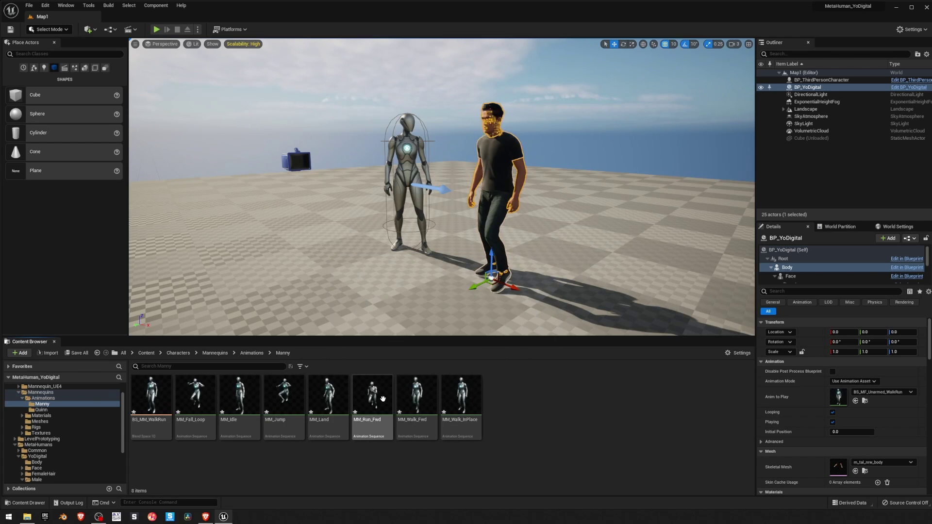
{"action": "left_click_drag", "start_coordinate": [377, 402], "coordinate": [841, 398]}
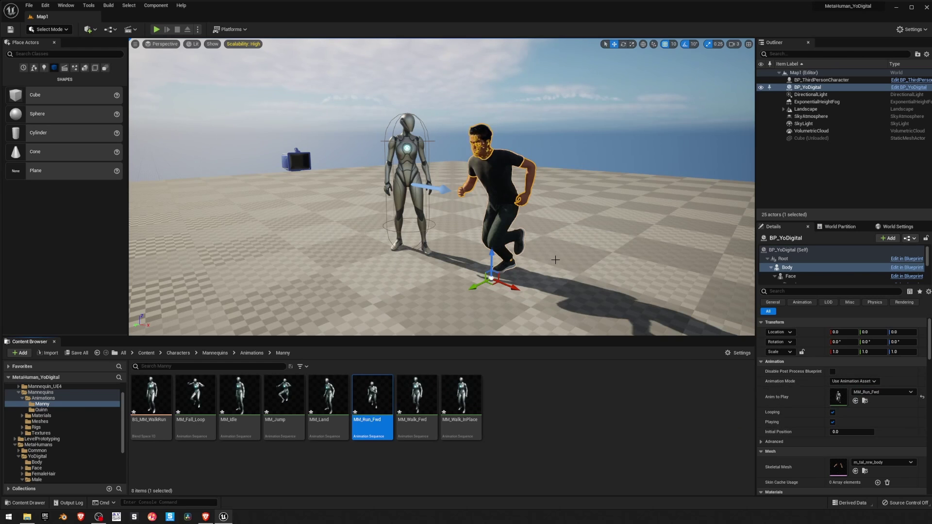
{"action": "right_click_drag", "start_coordinate": [575, 317], "coordinate": [544, 330]}
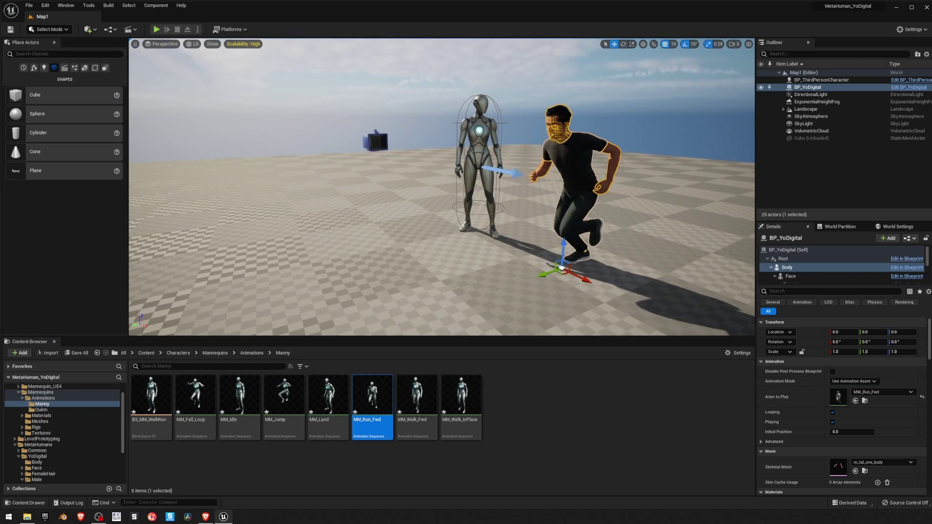
{"action": "left_click", "coordinate": [156, 29]}
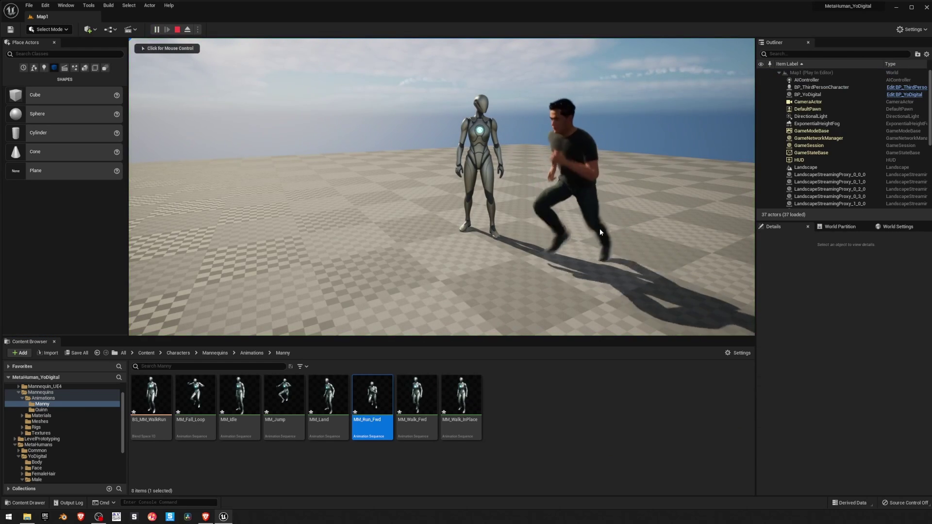
{"action": "left_click", "coordinate": [526, 218]}
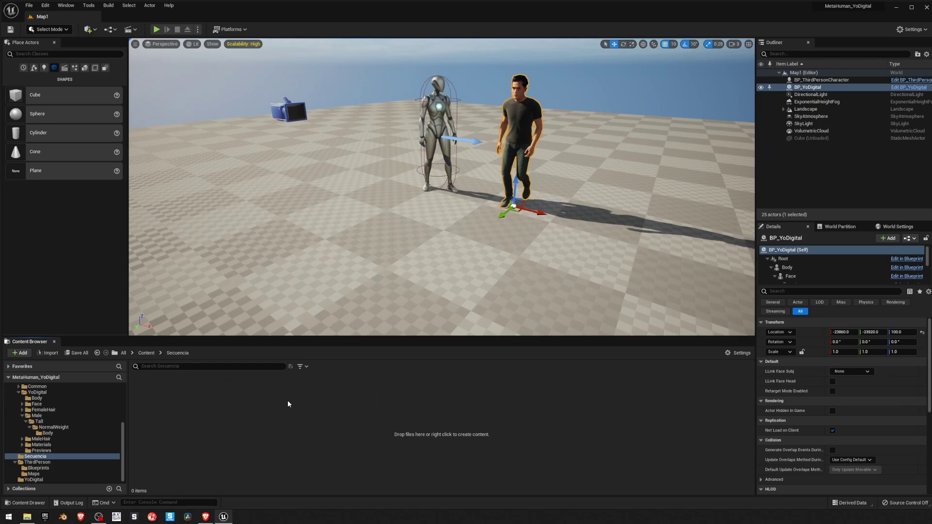
- Create a level sequence named Secuencia1 in the Secuencia folder
{"action": "left_click", "coordinate": [130, 30]}
{"action": "left_click", "coordinate": [161, 50]}
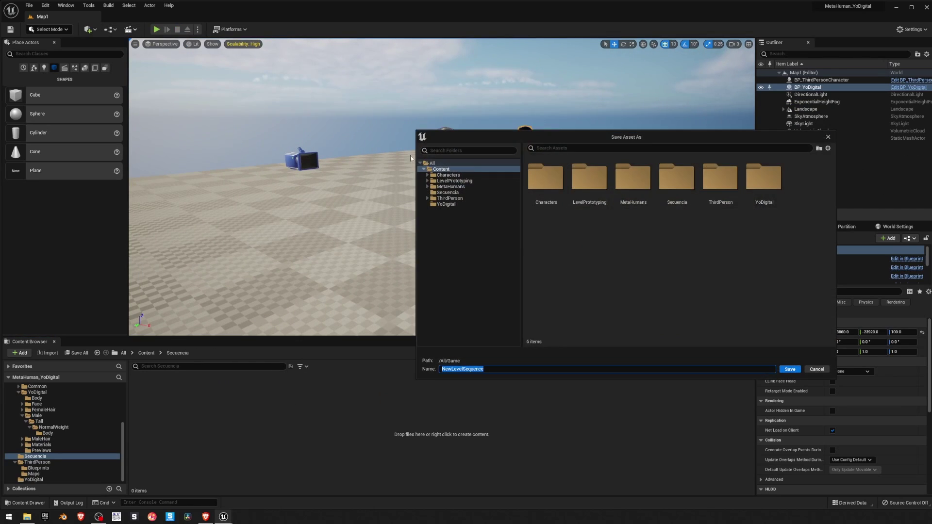
{"action": "double_click", "coordinate": [455, 125]}
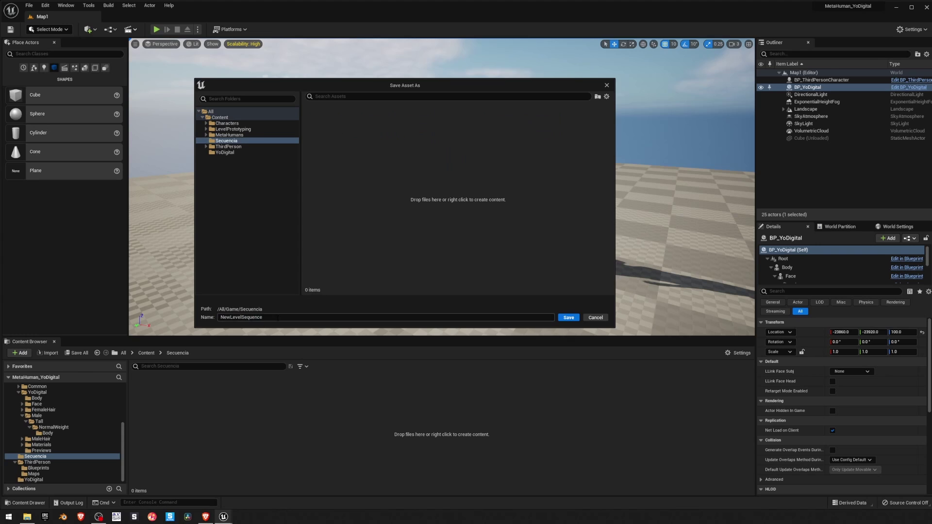
{"action": "left_click", "coordinate": [569, 316]}
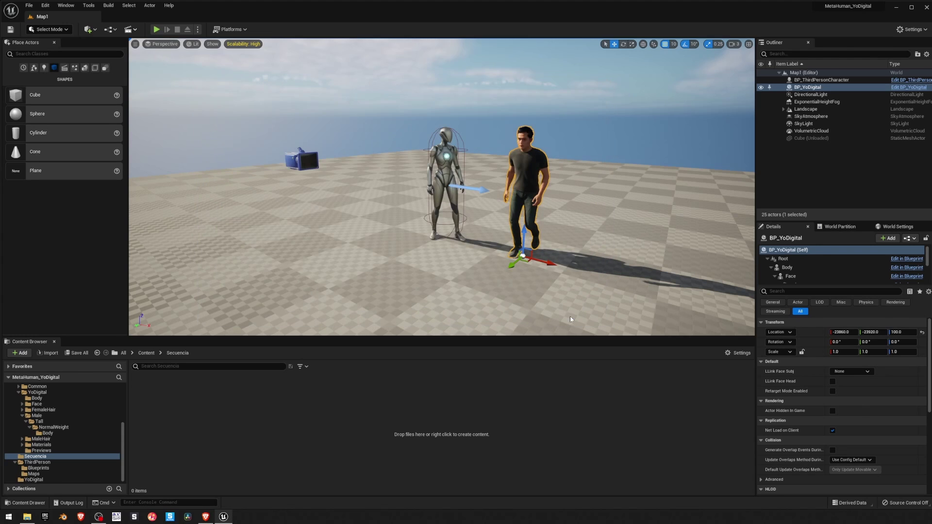
- Add the BP_YoDigital actor to the level sequence
{"action": "left_click", "coordinate": [22, 367]}
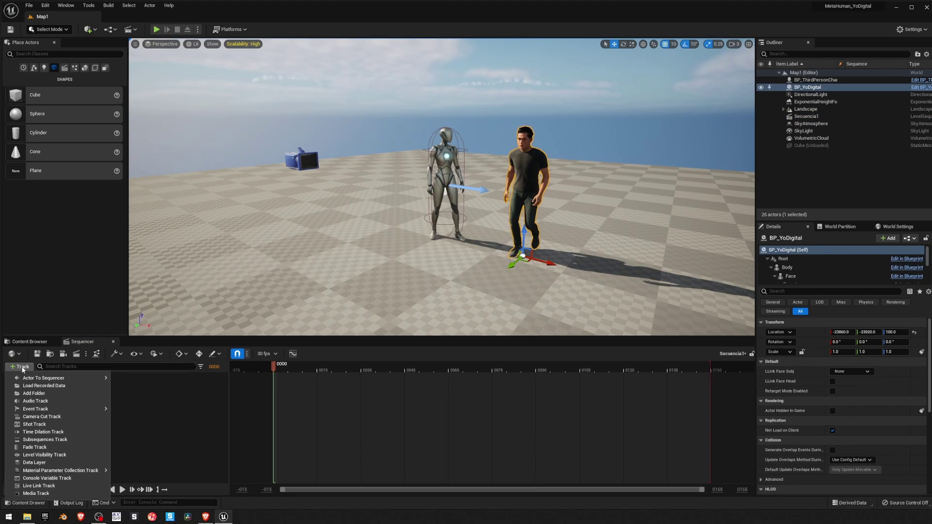
{"action": "mouse_move", "coordinate": [97, 378]}
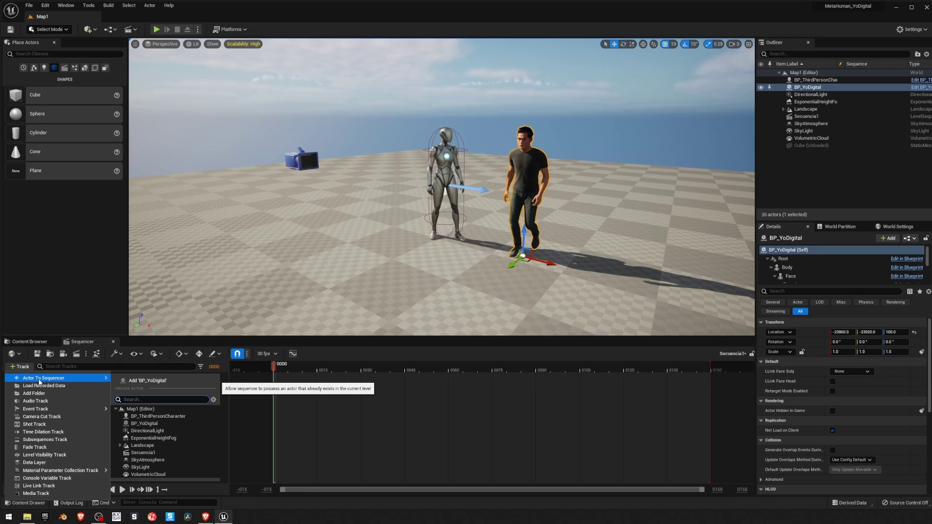
{"action": "left_click", "coordinate": [148, 381]}
- Delete the MetaHuman_ControlRig track from the Body and collapse the Face track
{"action": "left_click", "coordinate": [46, 397]}
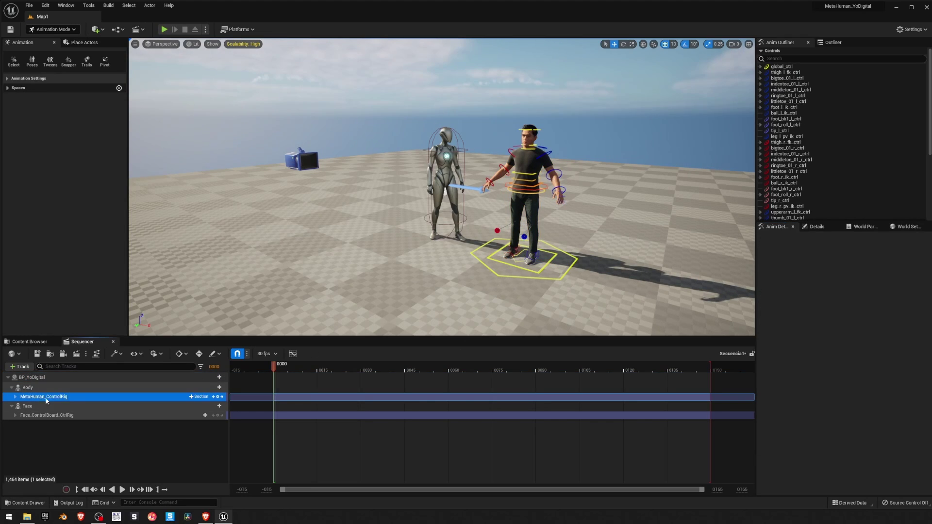
{"action": "key", "text": "Delete"}
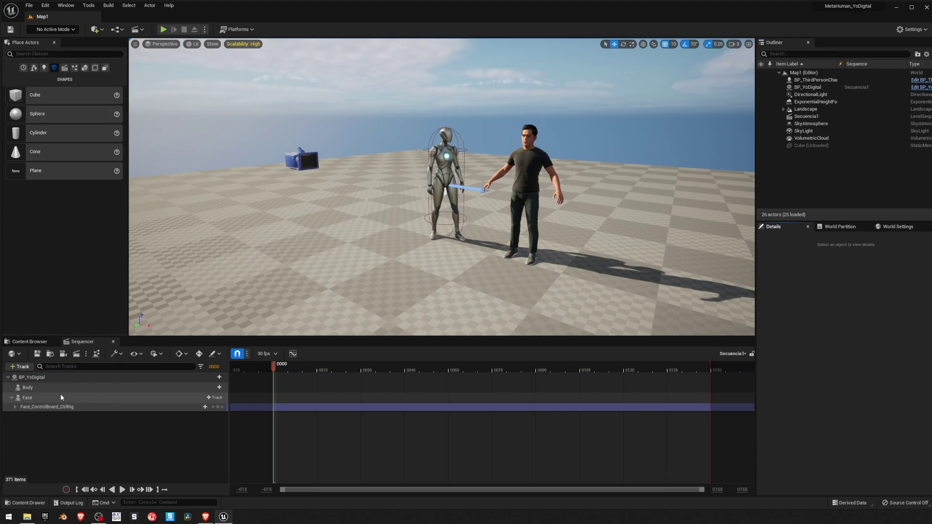
{"action": "left_click", "coordinate": [10, 398]}
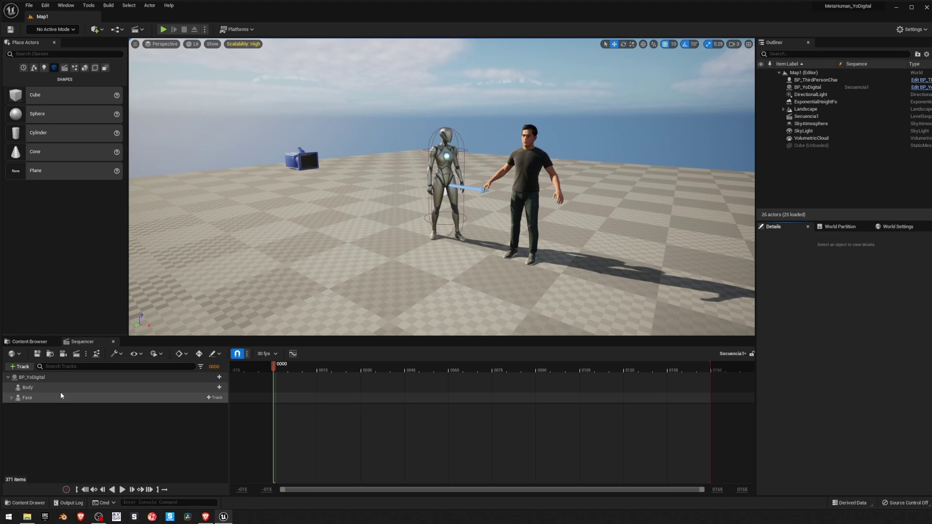
- Add an Animation track with the MM_Walk_Fwd sequence to the Body in the level sequence
{"action": "left_click", "coordinate": [95, 392]}
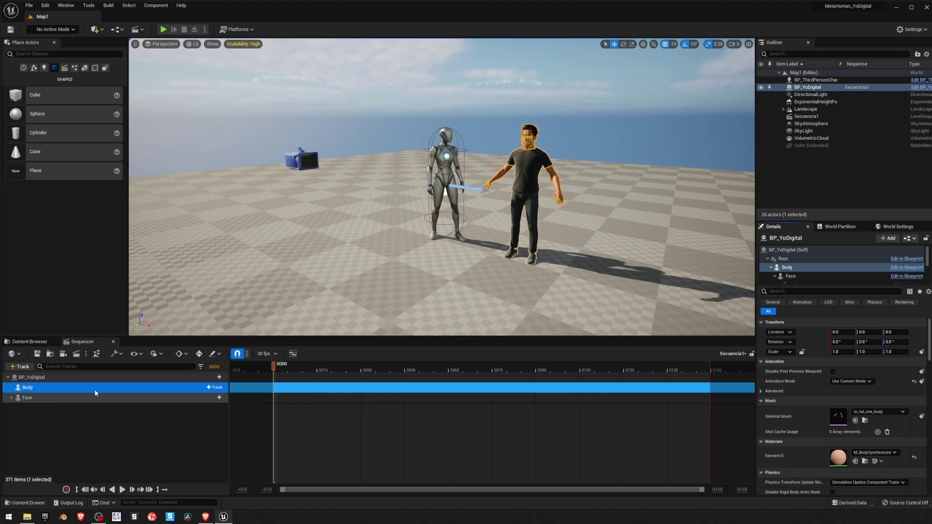
{"action": "left_click", "coordinate": [215, 388]}
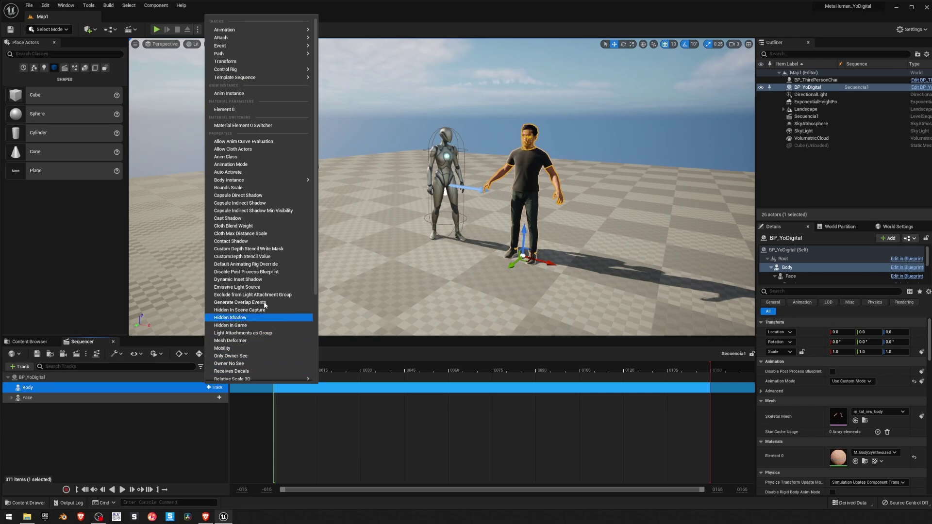
{"action": "mouse_move", "coordinate": [248, 32]}
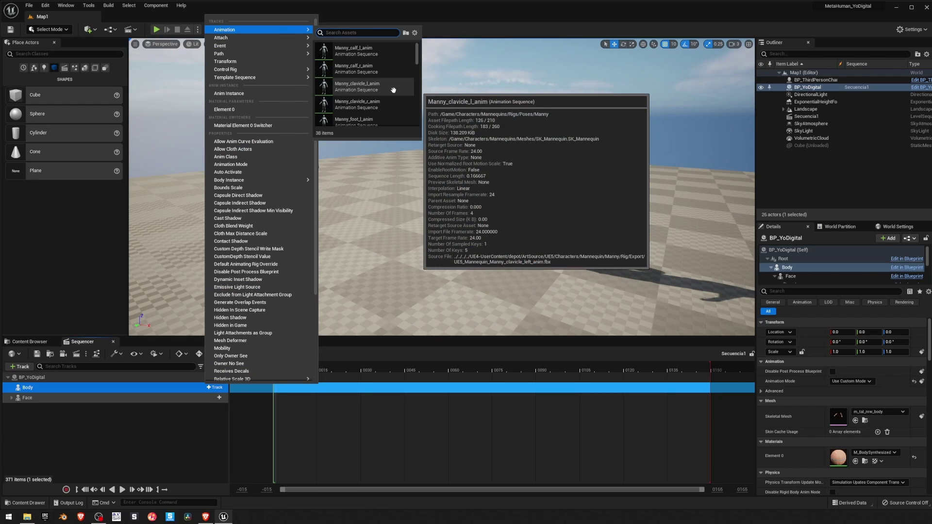
{"action": "type", "text": "wa"}
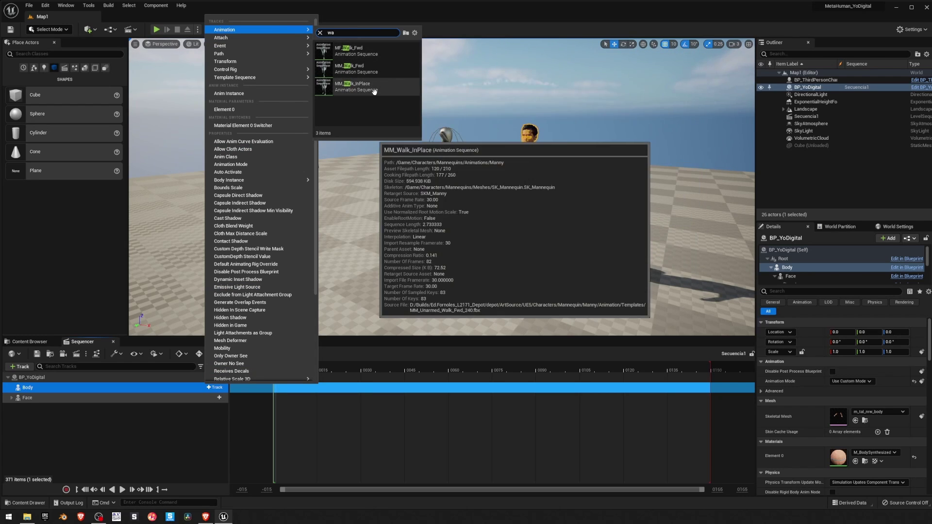
{"action": "left_click", "coordinate": [359, 69]}
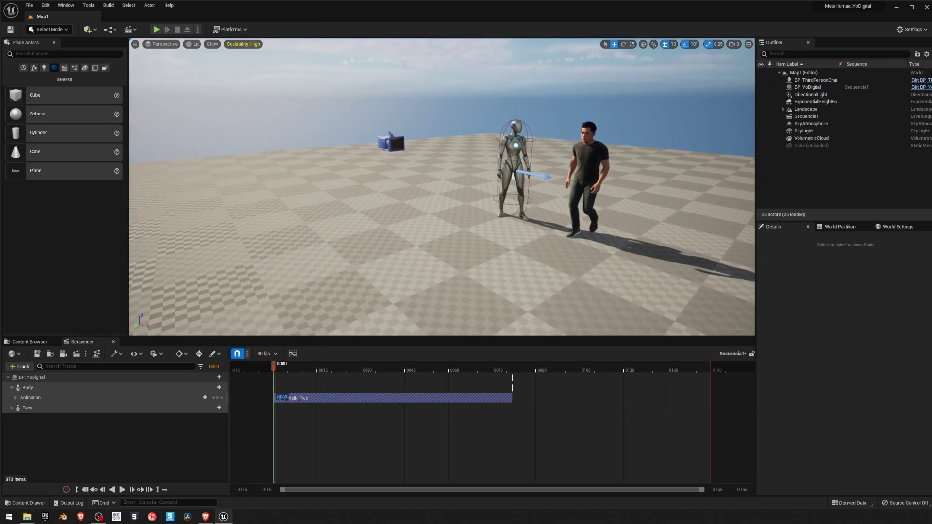
- Place a Cine Camera Actor in the level, then move and rotate it to about -90° around Z to frame both characters
{"action": "left_click", "coordinate": [162, 45]}
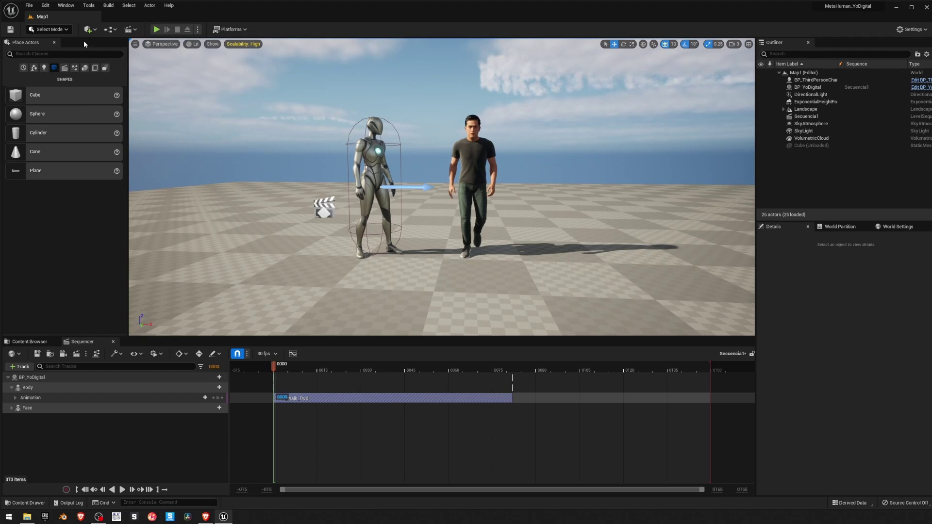
{"action": "left_click", "coordinate": [64, 68]}
{"action": "left_click_drag", "start_coordinate": [49, 132], "coordinate": [444, 306]}
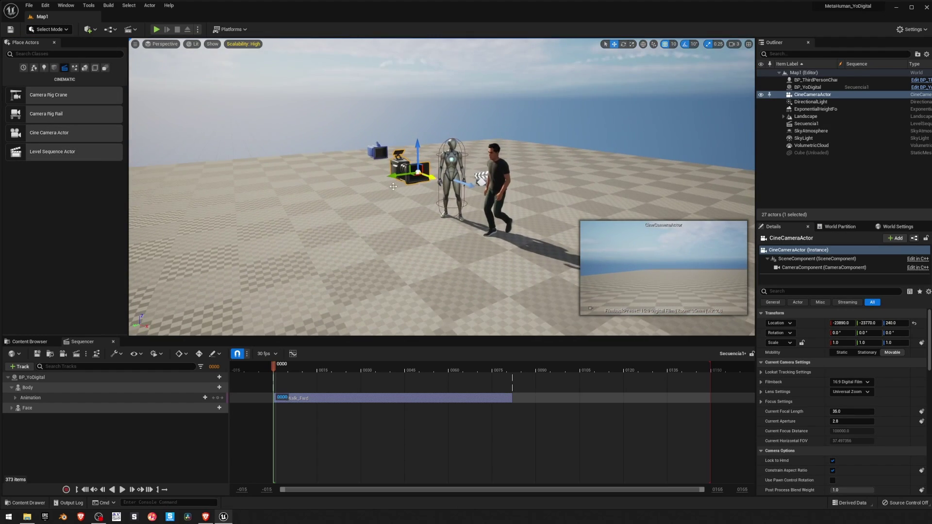
{"action": "left_click_drag", "start_coordinate": [396, 176], "coordinate": [286, 208]}
{"action": "key", "text": "e"}
{"action": "left_click_drag", "start_coordinate": [286, 208], "coordinate": [325, 201]}
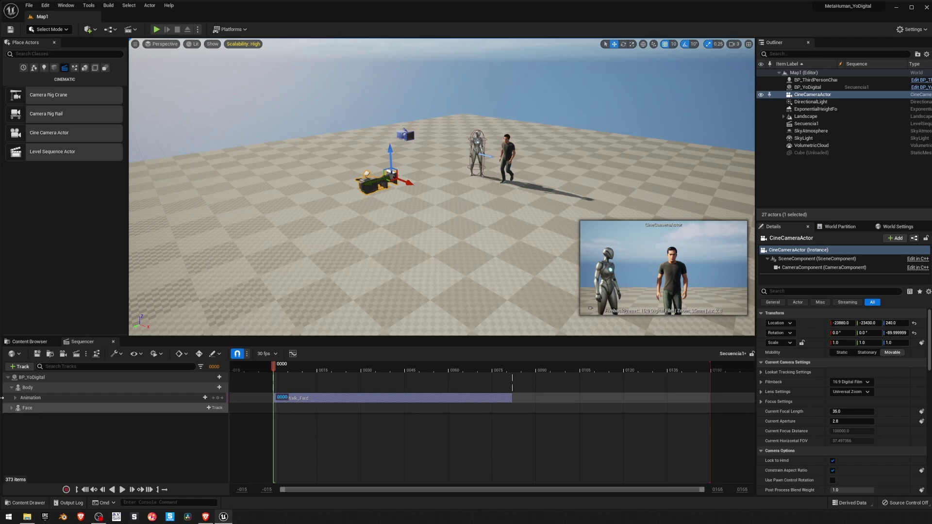
- Add the CineCameraActor to the level sequence, then play the sequence through and return to its first frame
{"action": "left_click", "coordinate": [21, 366]}
{"action": "mouse_move", "coordinate": [59, 379]}
{"action": "left_click", "coordinate": [149, 424]}
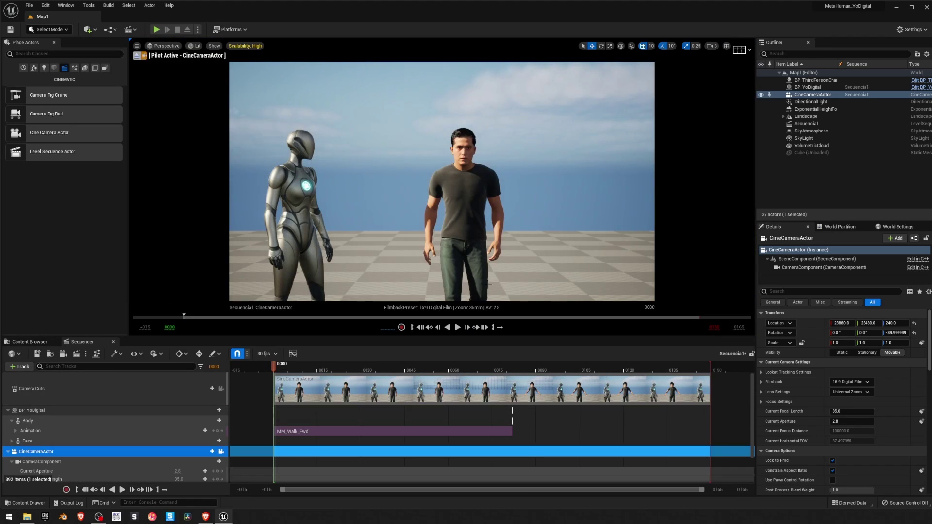
{"action": "left_click", "coordinate": [457, 328]}
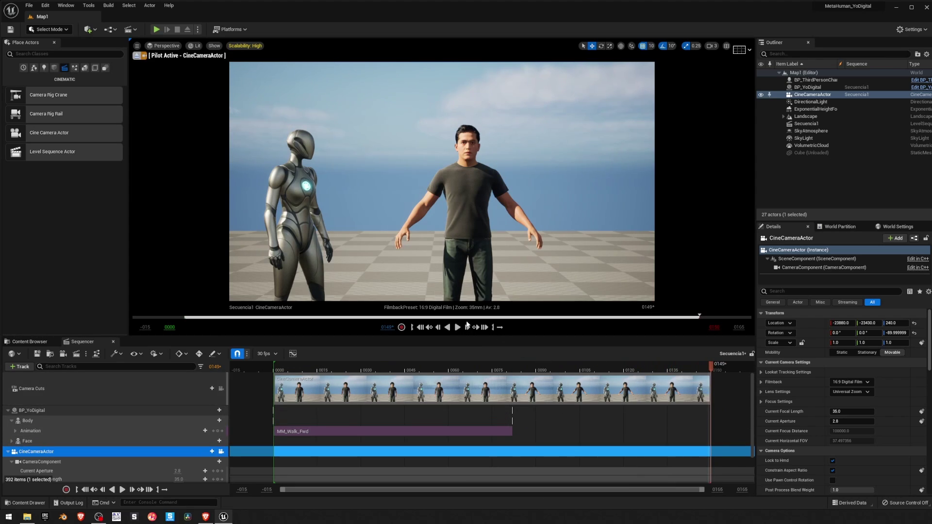
{"action": "left_click", "coordinate": [420, 327]}
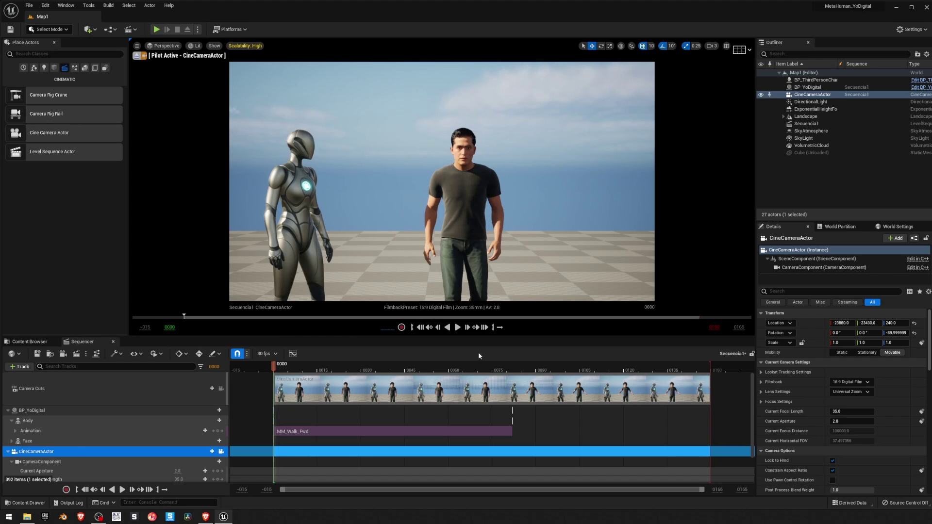
- Reframe the shot through the piloted CineCameraActor from farther back at an angle to both characters, and play the sequence
{"action": "key", "text": "s"}
{"action": "right_click_drag", "start_coordinate": [480, 228], "coordinate": [369, 244]}
{"action": "key", "text": "d"}
{"action": "key", "text": "d"}
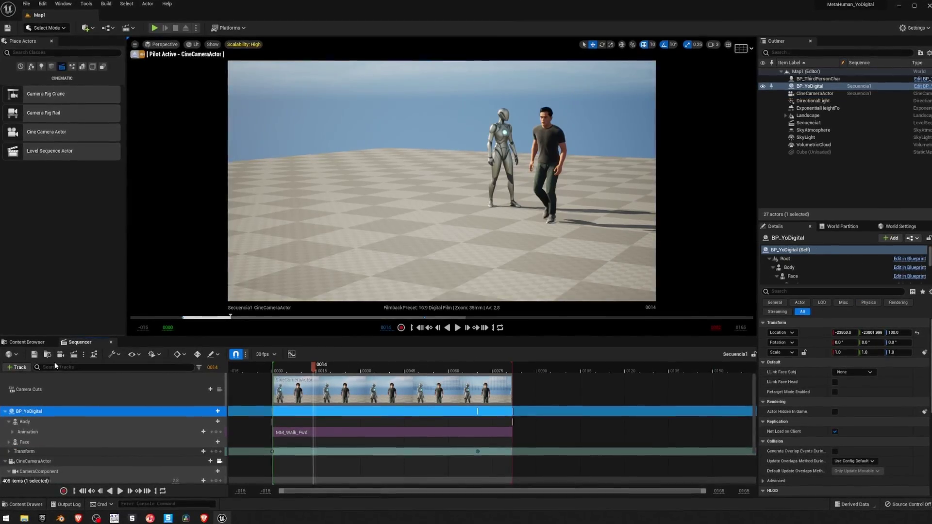
{"action": "left_click", "coordinate": [457, 328]}
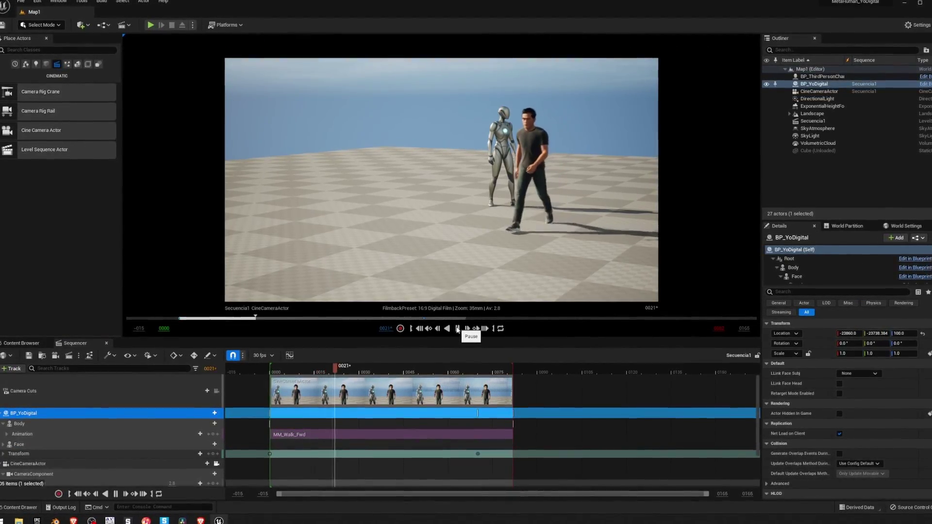